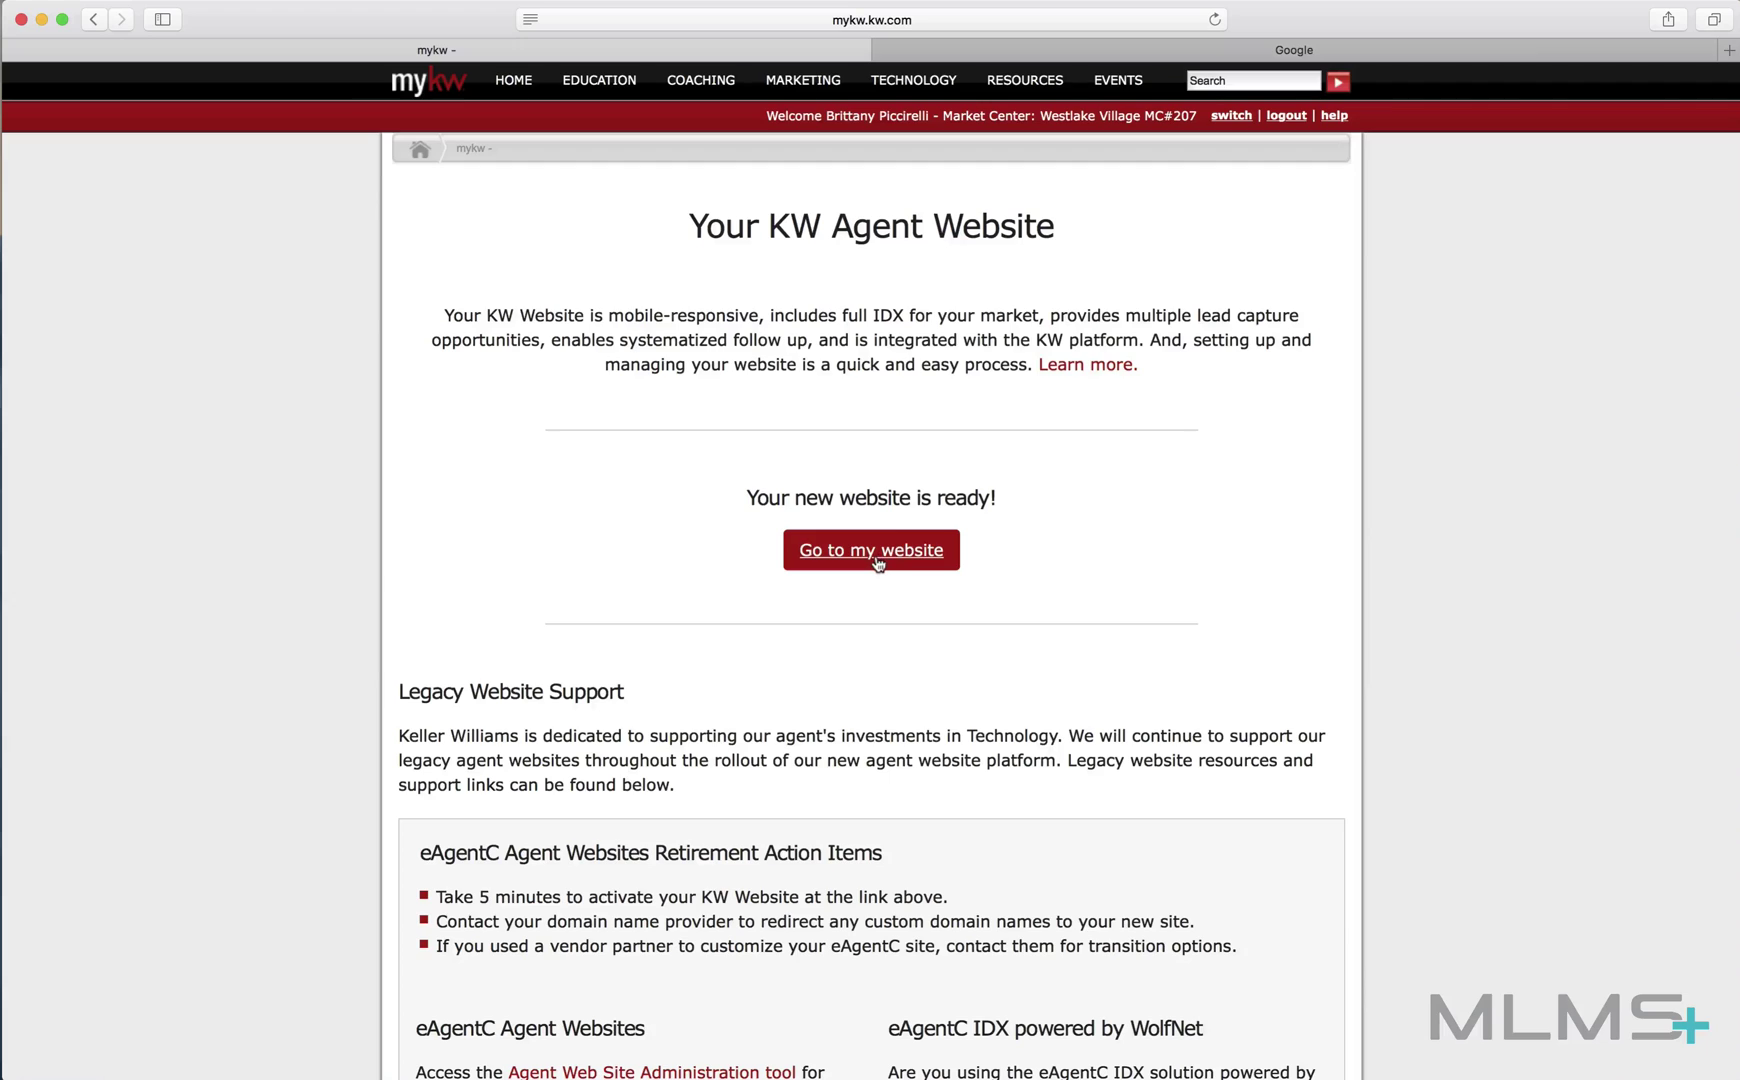
- Go to the KW agent website admin and open the blog posts of the MLMS+ site
{"action": "left_click", "coordinate": [877, 561]}
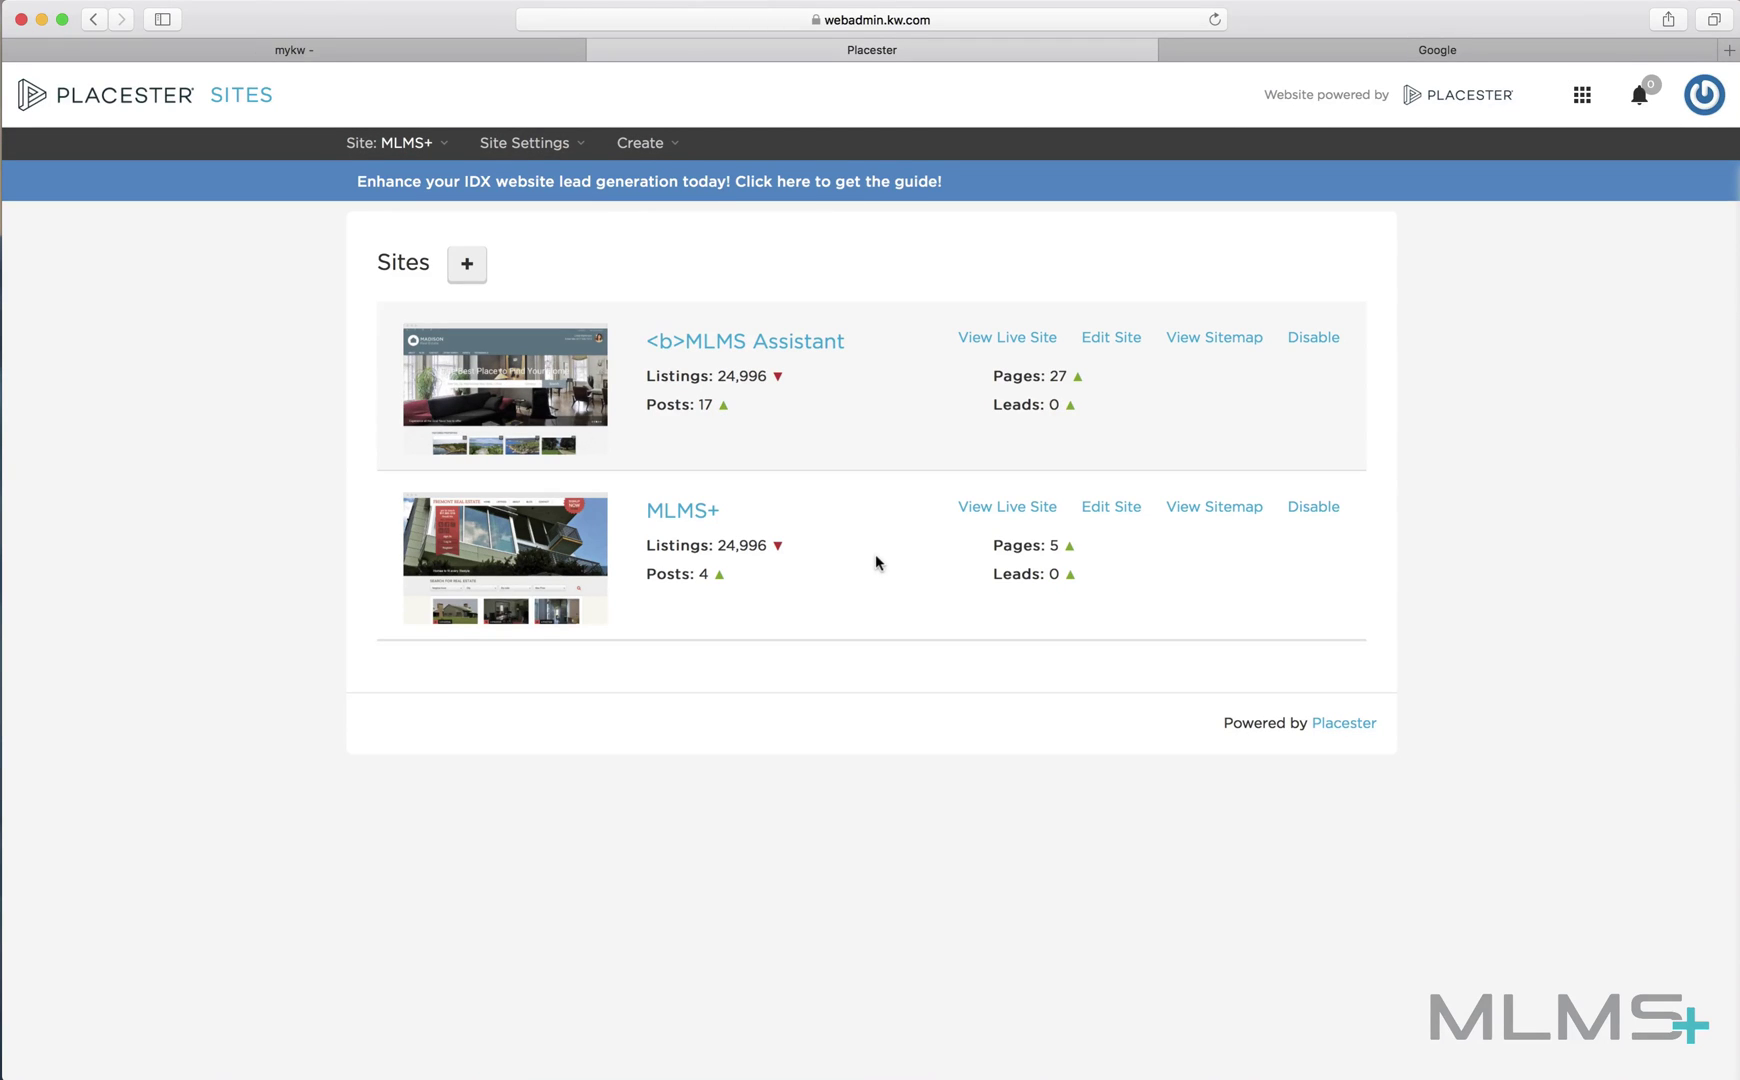
{"action": "left_click", "coordinate": [697, 515]}
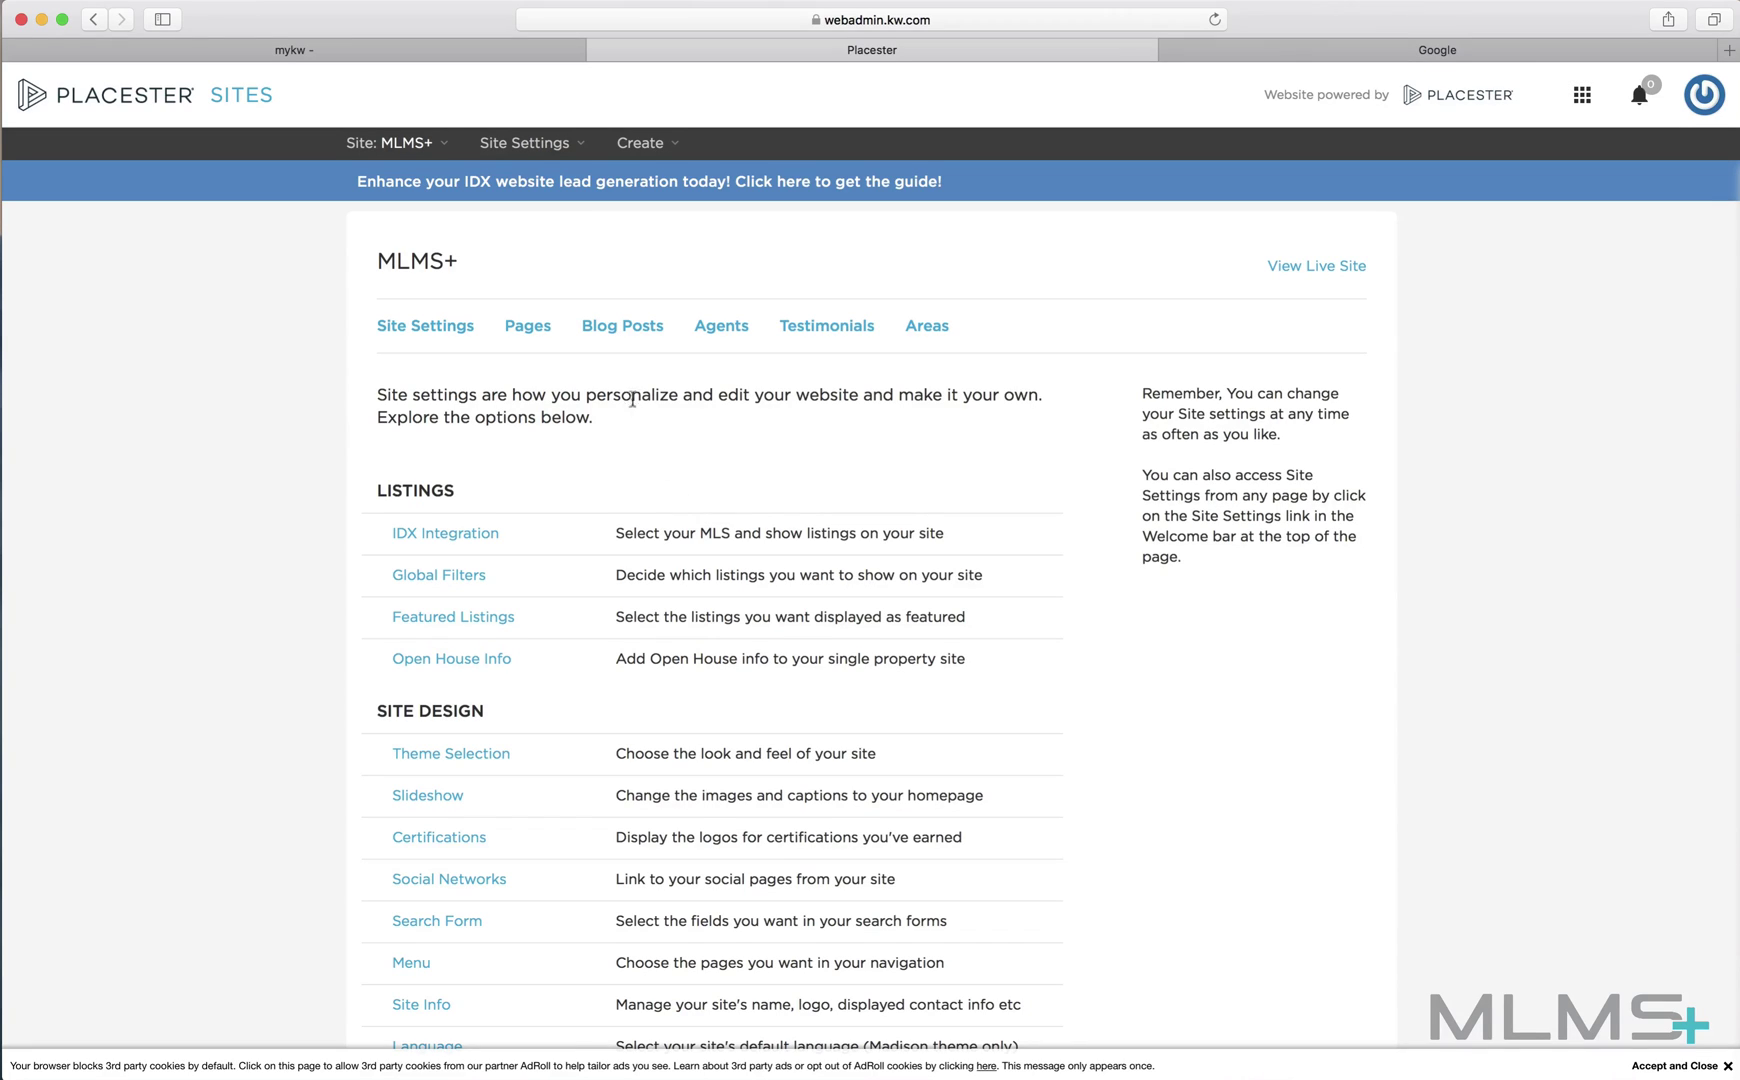
{"action": "left_click", "coordinate": [619, 338]}
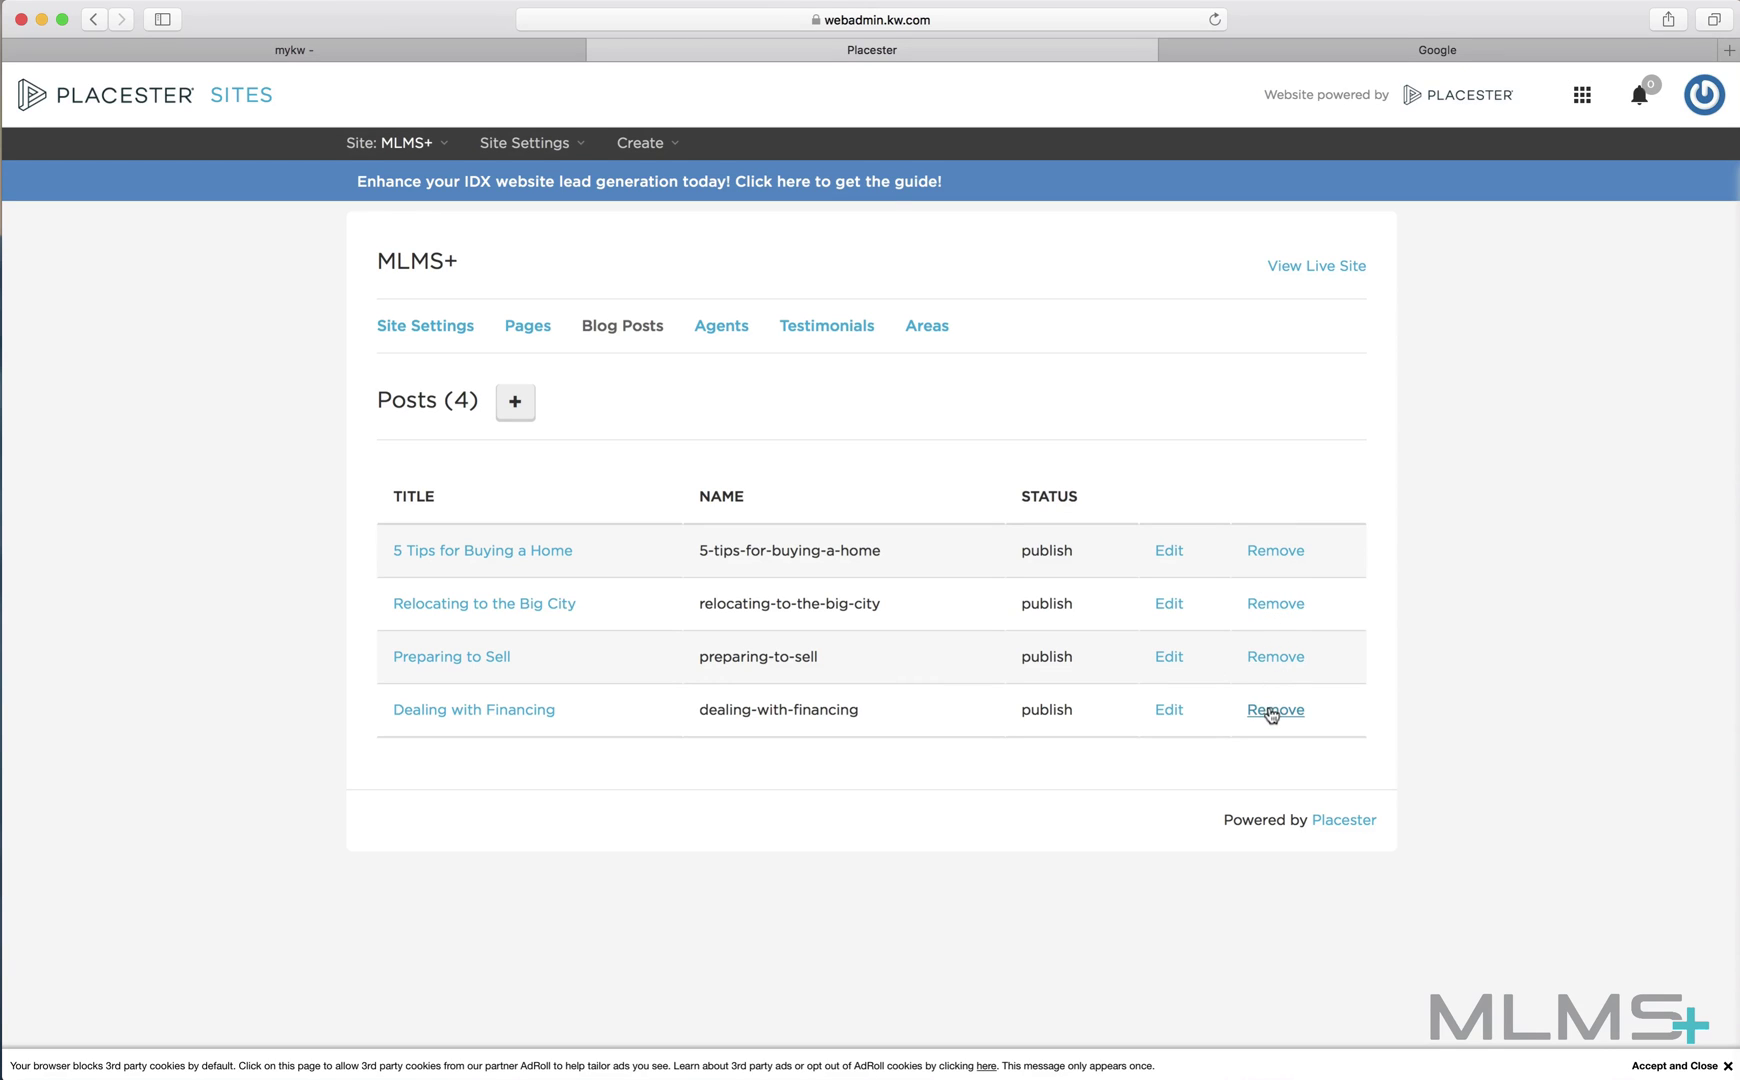
- Open the "5 Tips for Buying a Home" post for editing and review its content, excerpt, featured image and SEO fields
{"action": "left_click", "coordinate": [548, 549]}
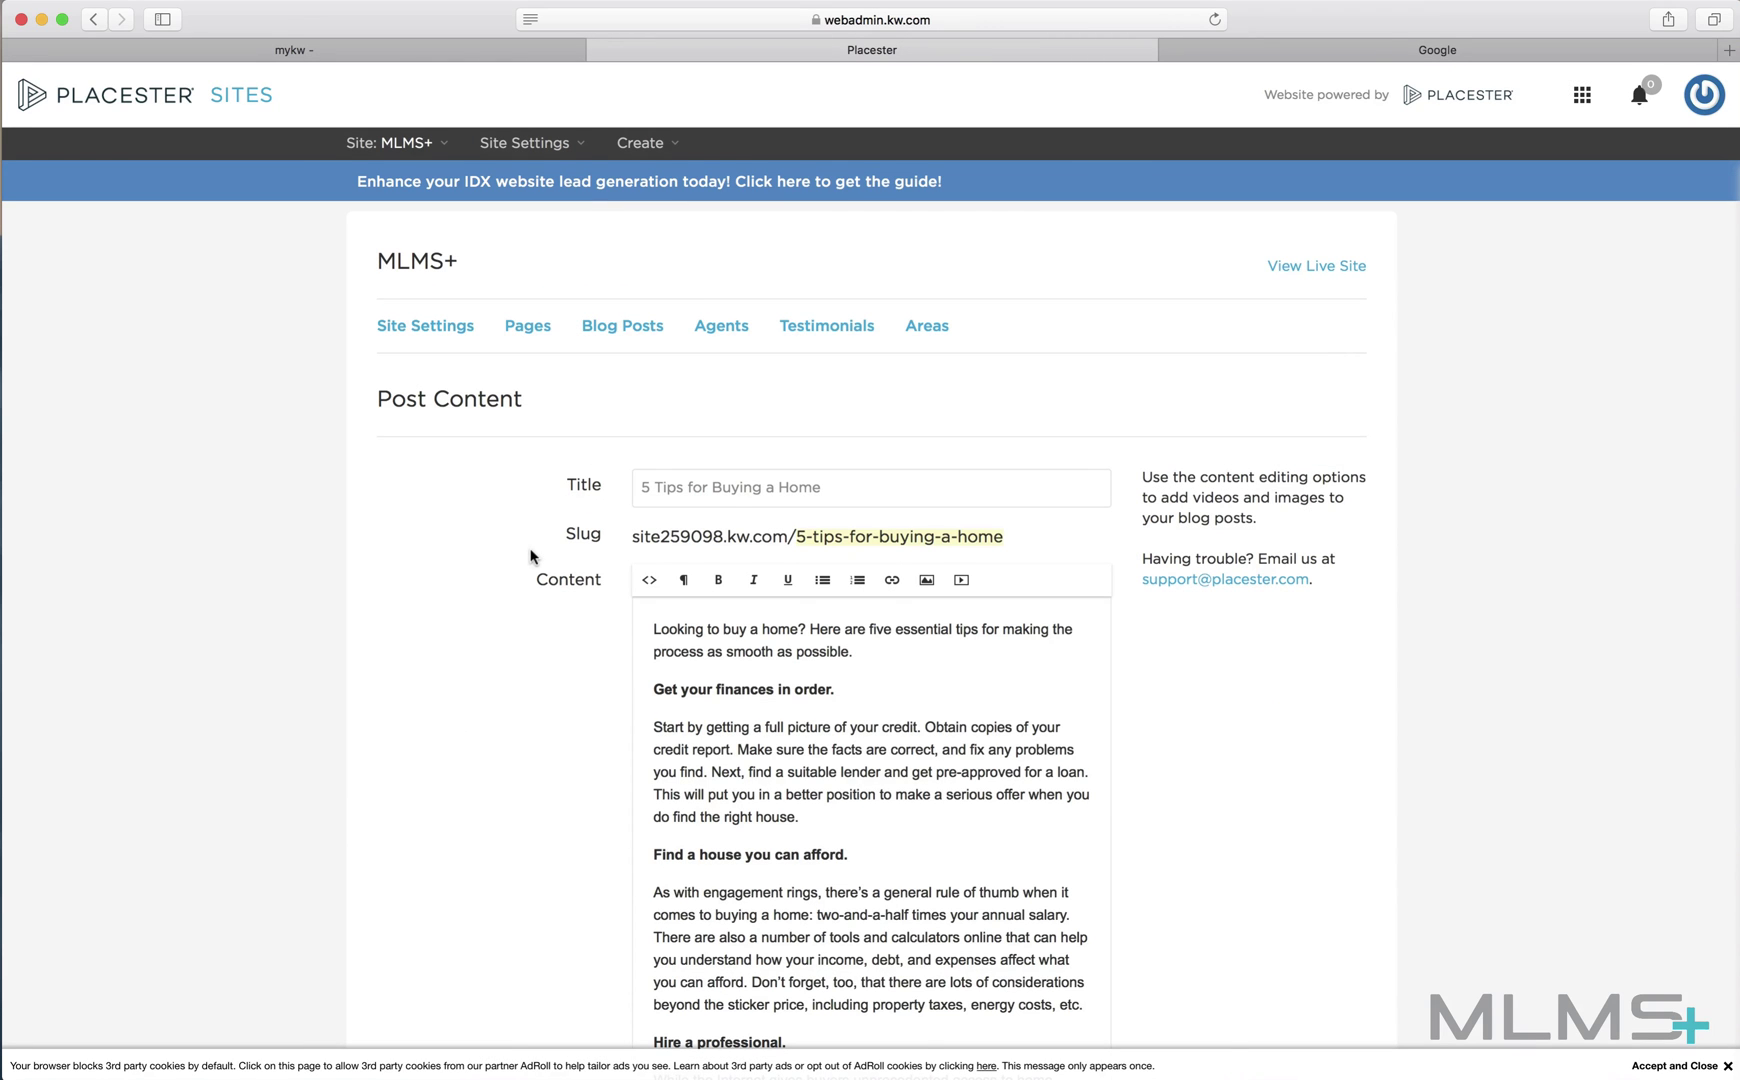
{"action": "scroll", "coordinate": [531, 556], "scroll_direction": "left", "scroll_amount": 5}
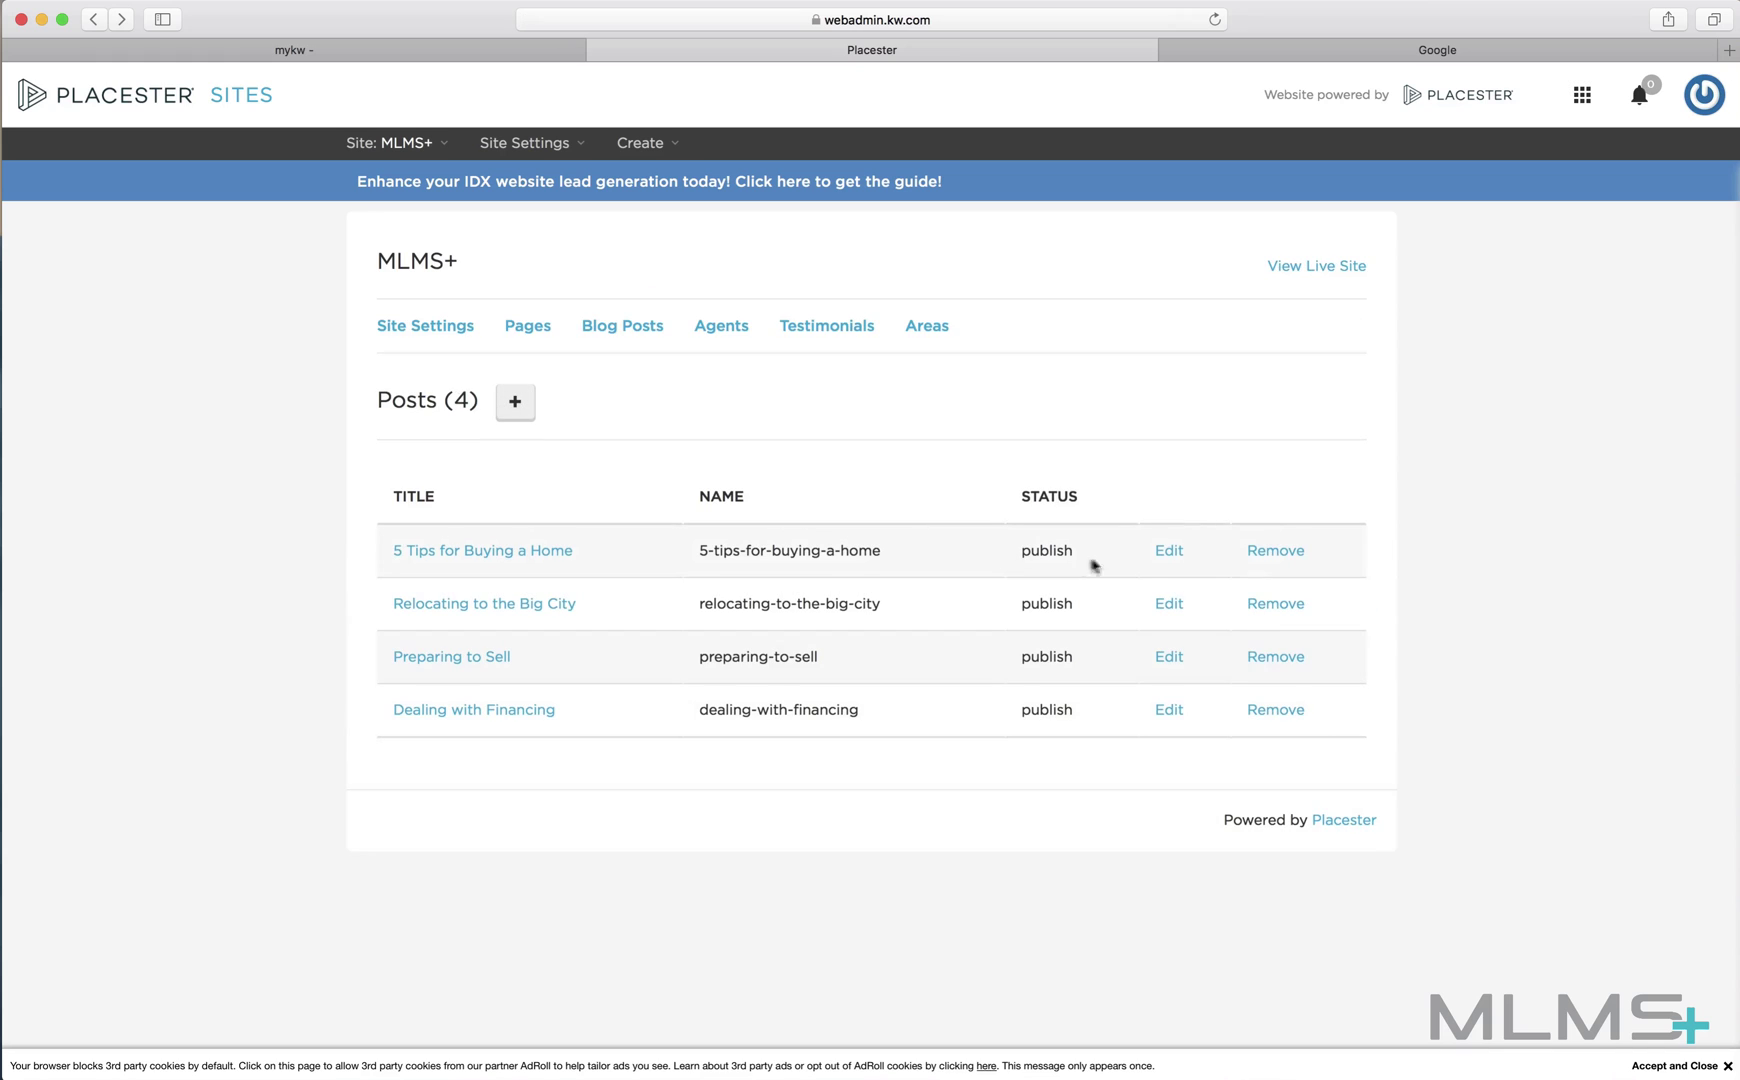
{"action": "left_click", "coordinate": [1168, 553]}
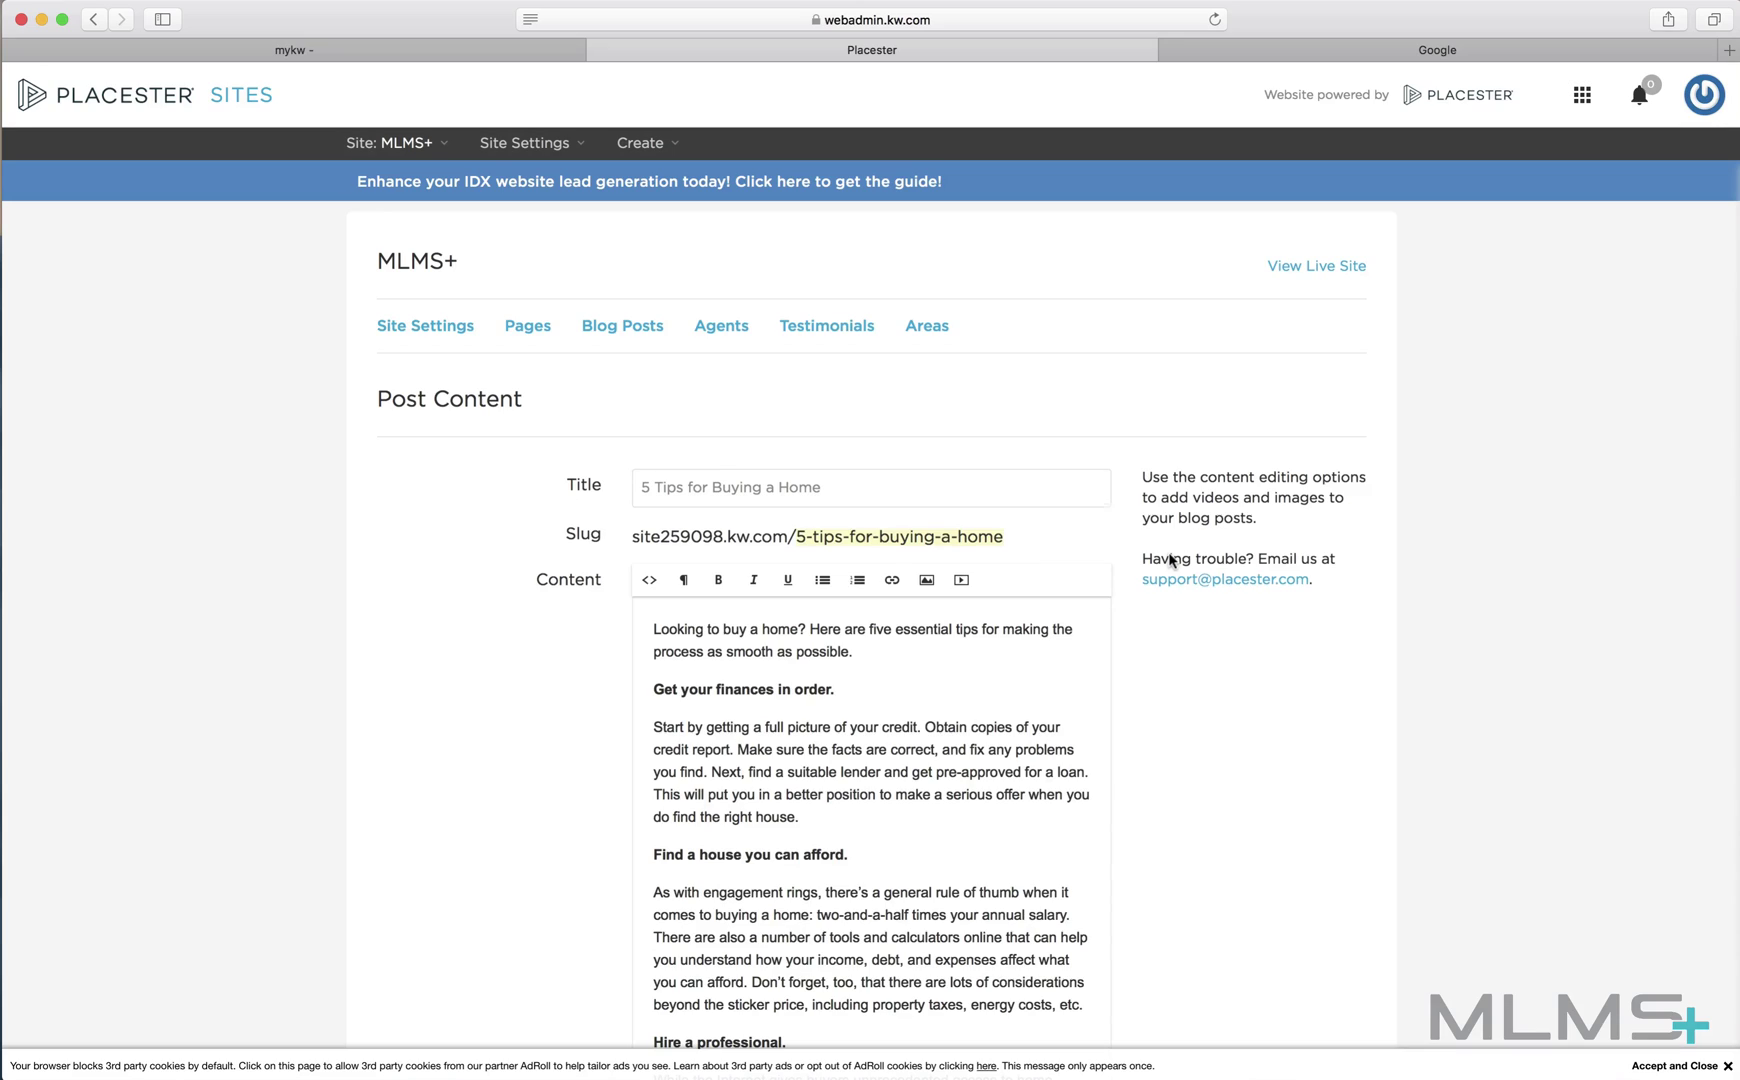
{"action": "scroll", "coordinate": [1170, 560], "scroll_direction": "down", "scroll_amount": 3}
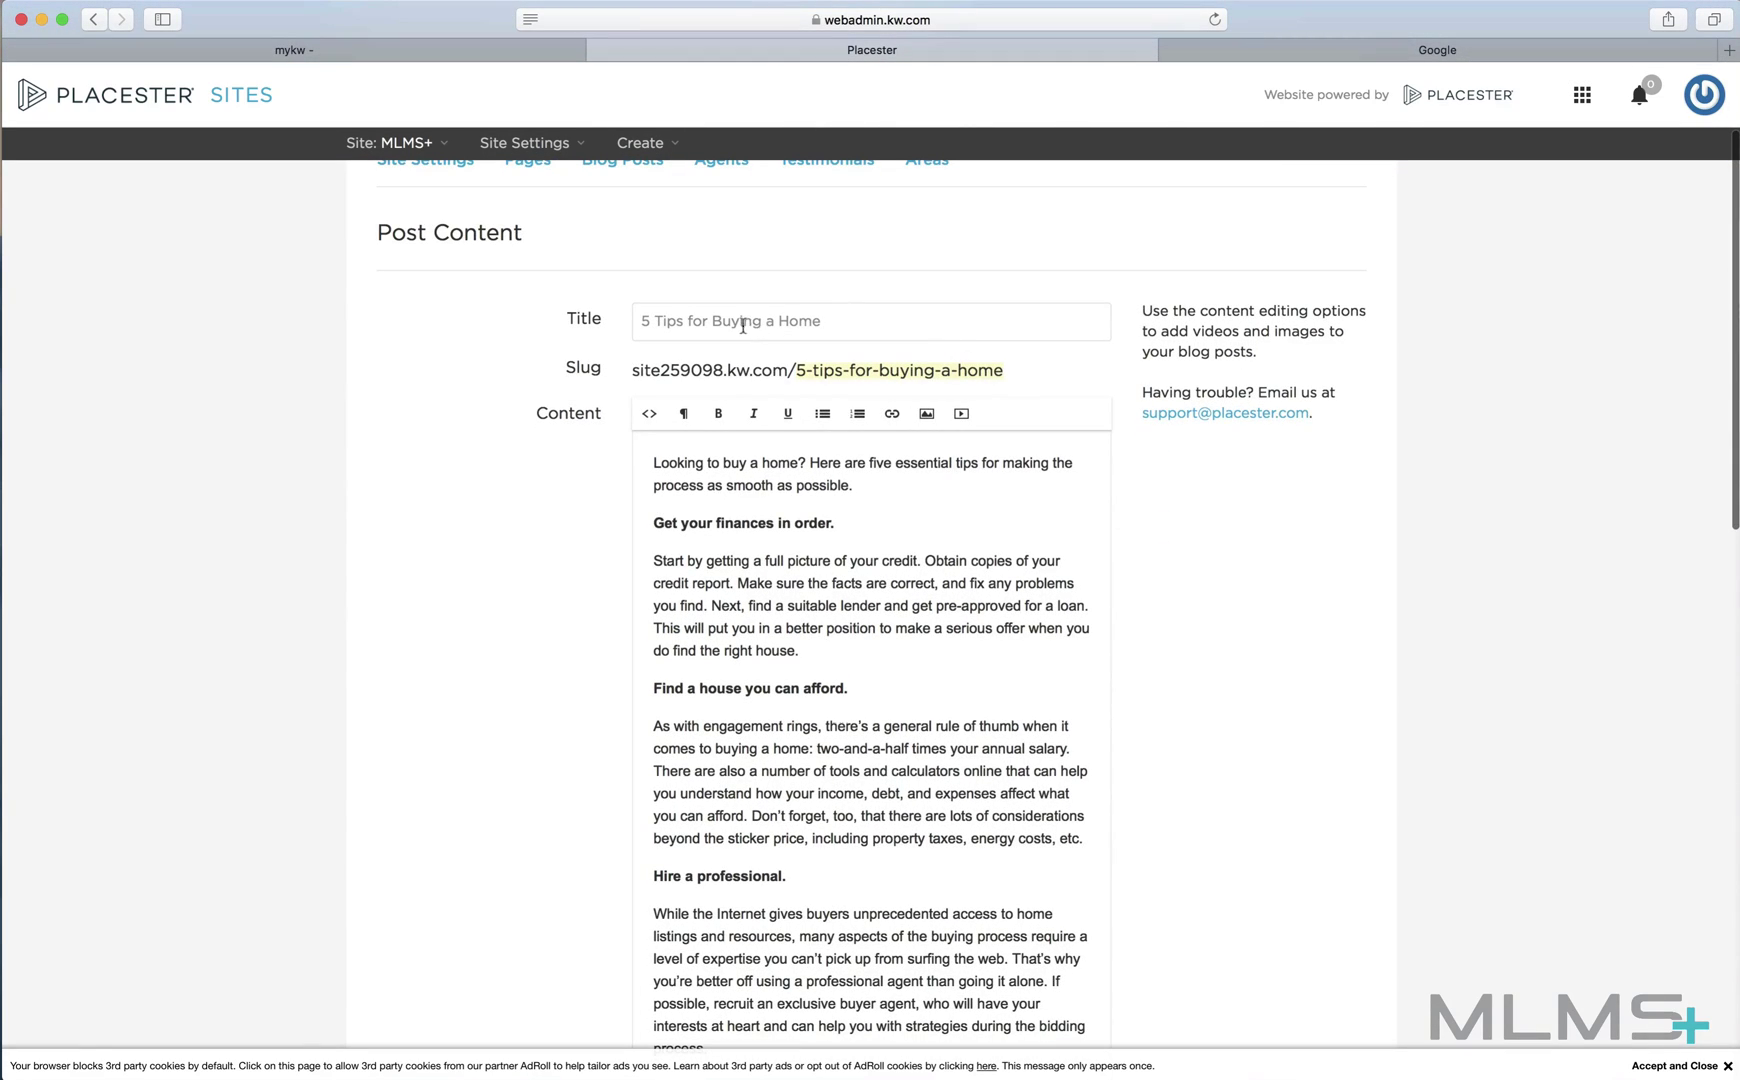
{"action": "scroll", "coordinate": [777, 326], "scroll_direction": "down", "scroll_amount": 3}
{"action": "scroll", "coordinate": [777, 326], "scroll_direction": "down", "scroll_amount": 2}
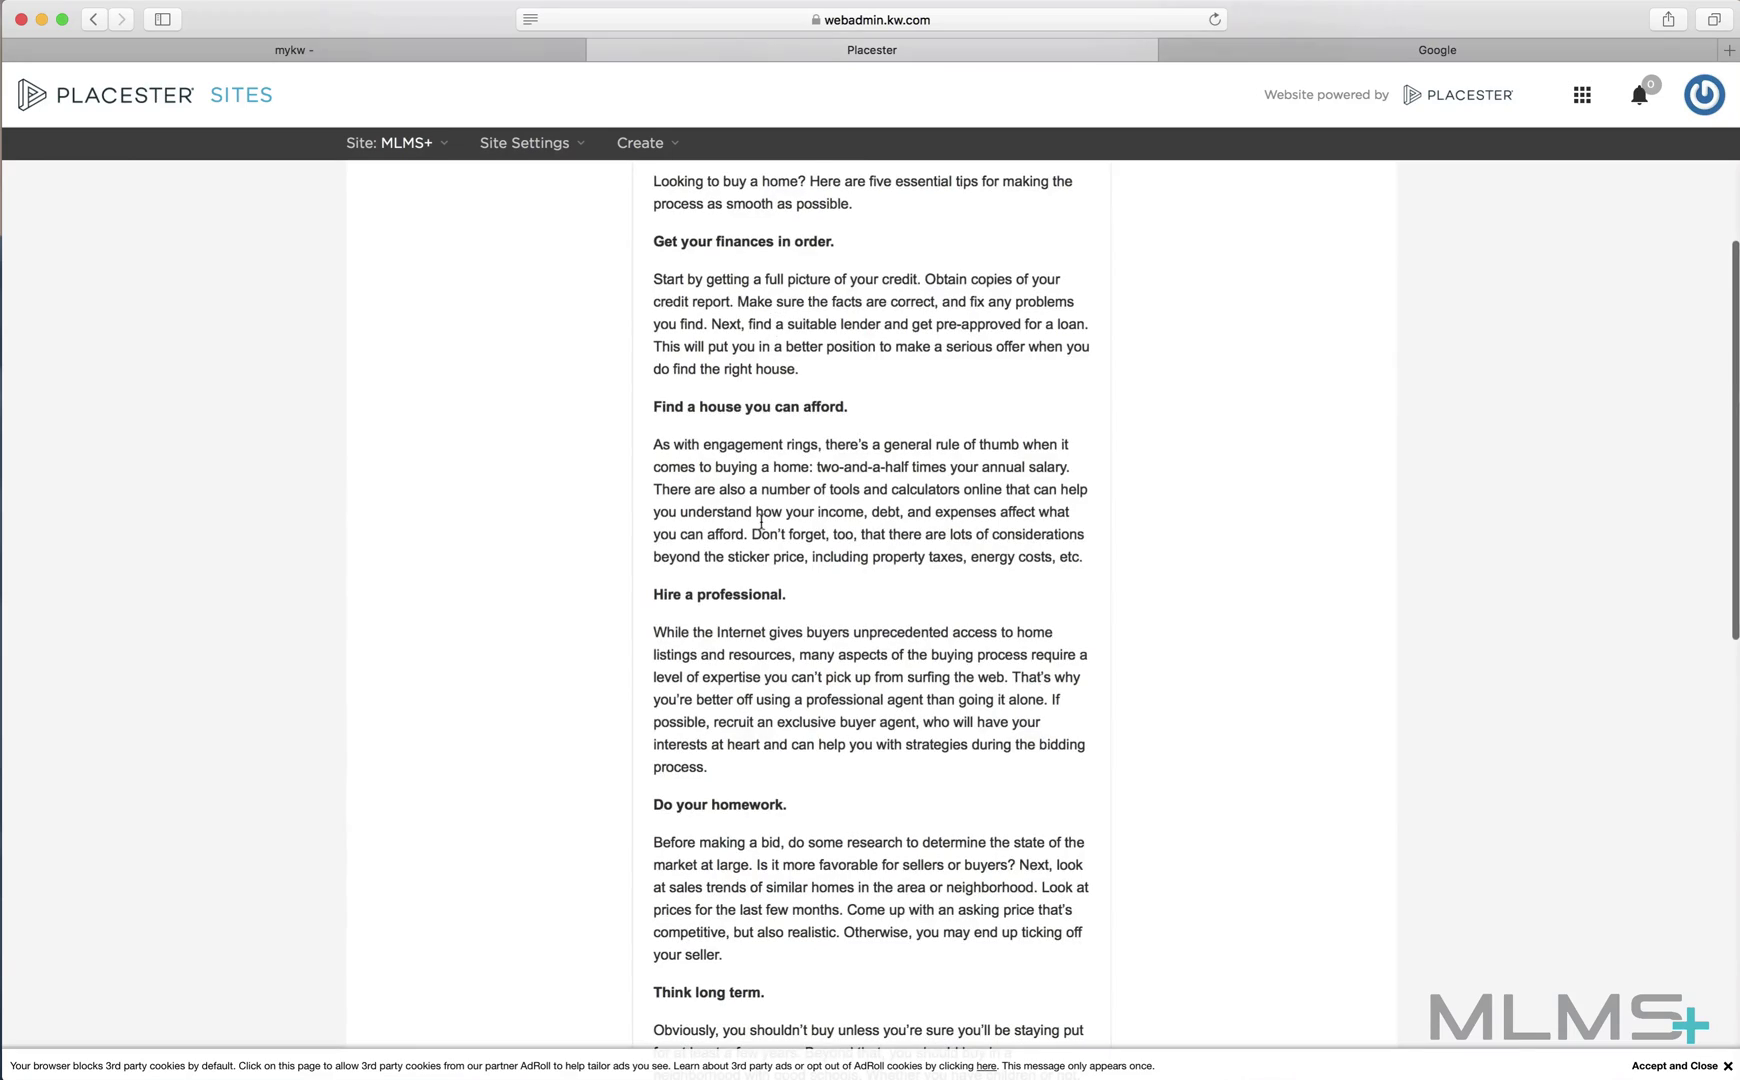
{"action": "scroll", "coordinate": [761, 521], "scroll_direction": "down", "scroll_amount": 12}
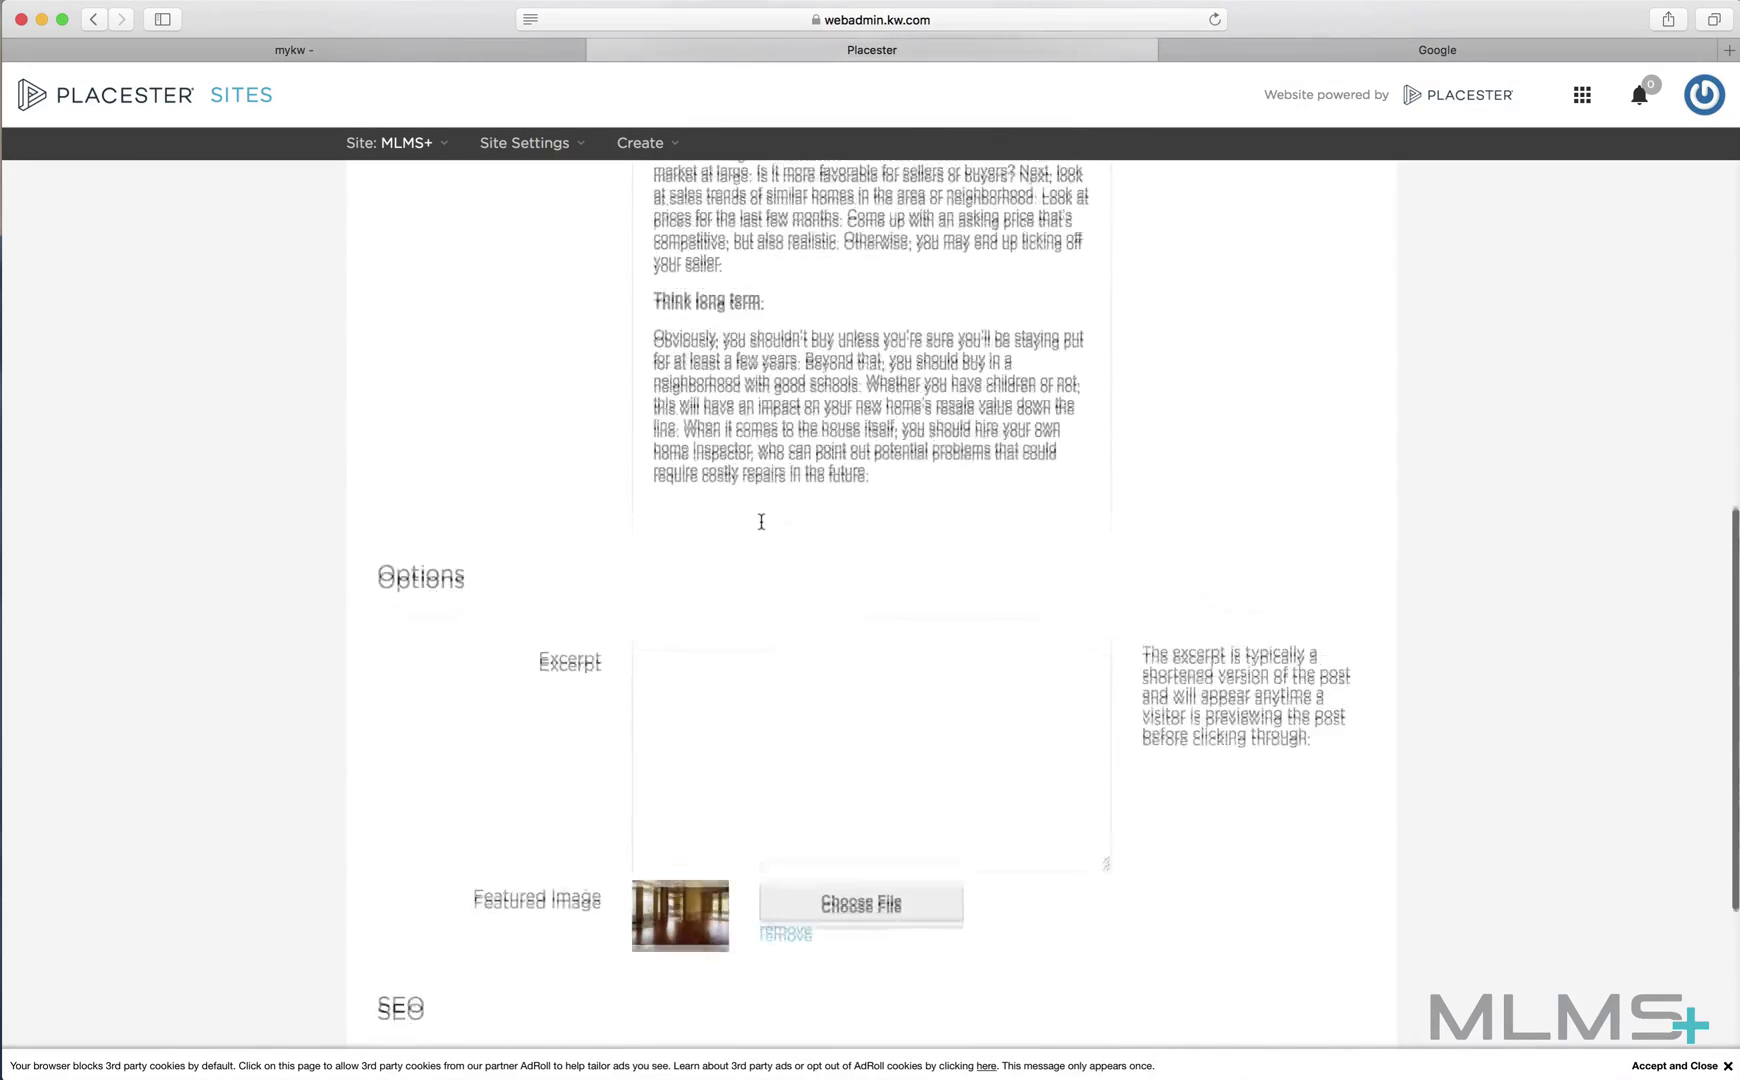
{"action": "scroll", "coordinate": [761, 521], "scroll_direction": "down", "scroll_amount": 3}
{"action": "left_click", "coordinate": [762, 518]}
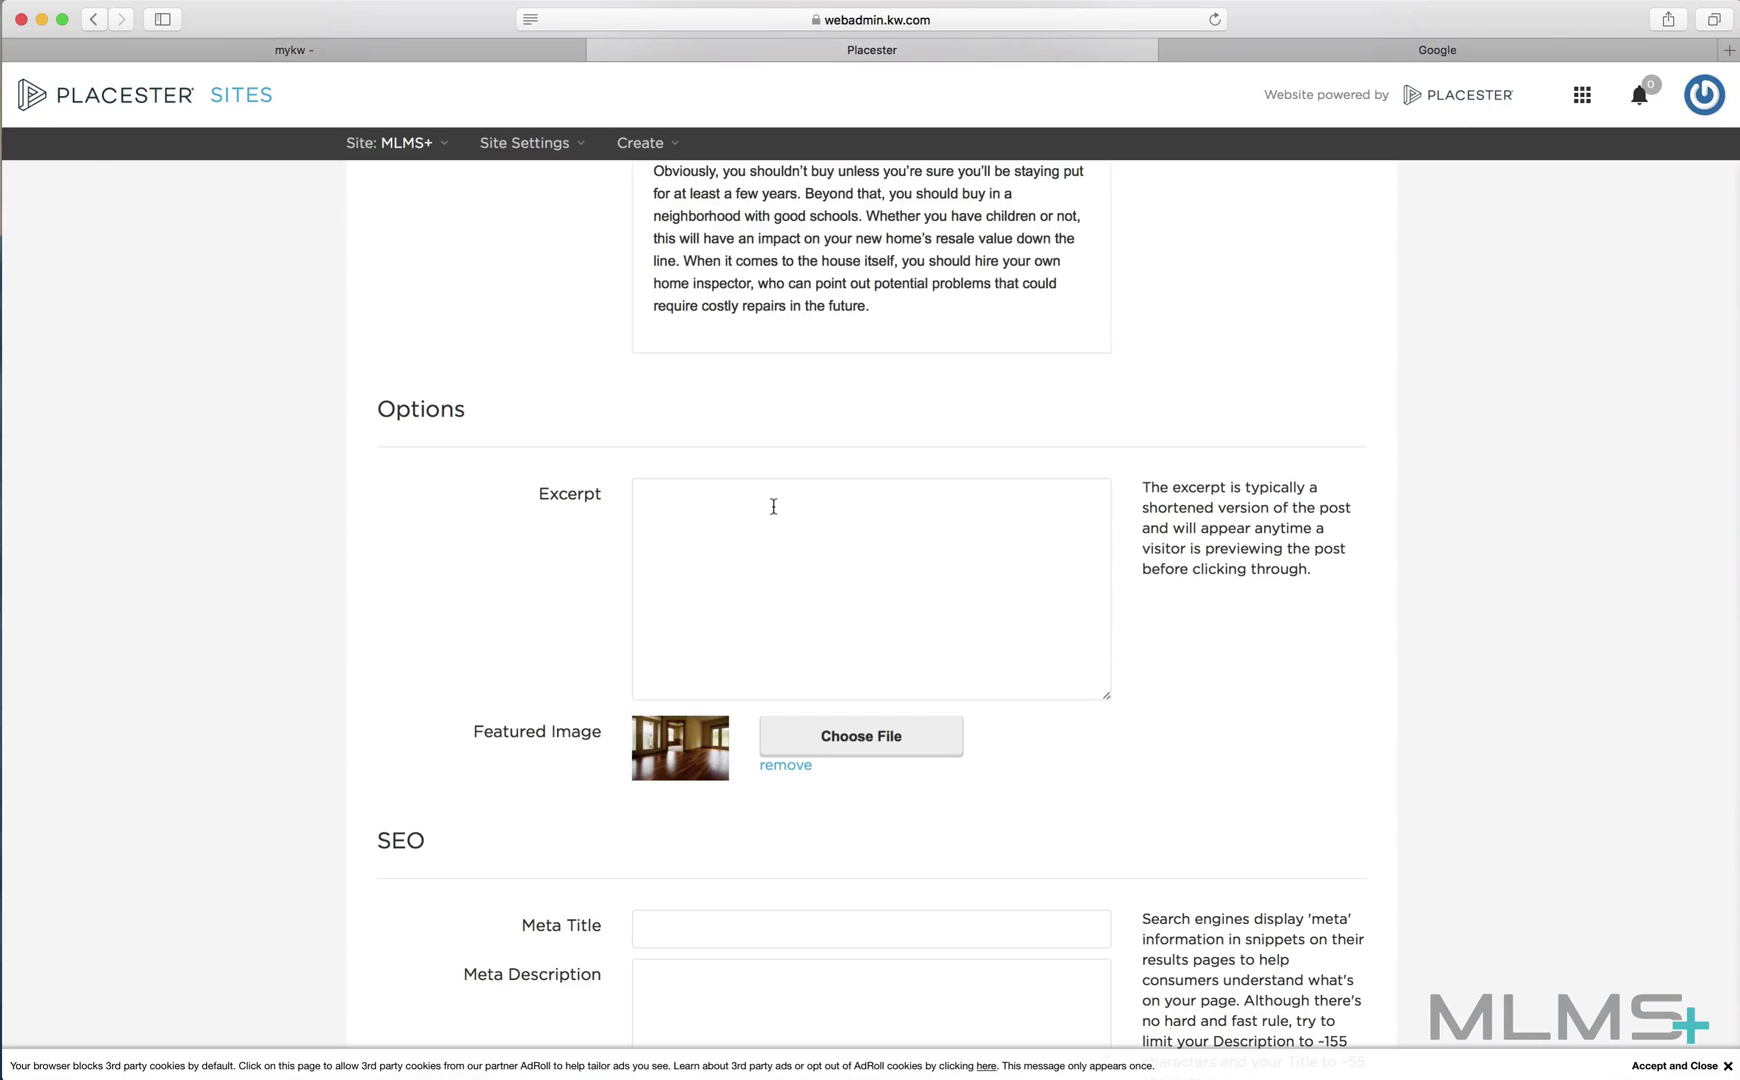
{"action": "scroll", "coordinate": [773, 506], "scroll_direction": "up", "scroll_amount": 10}
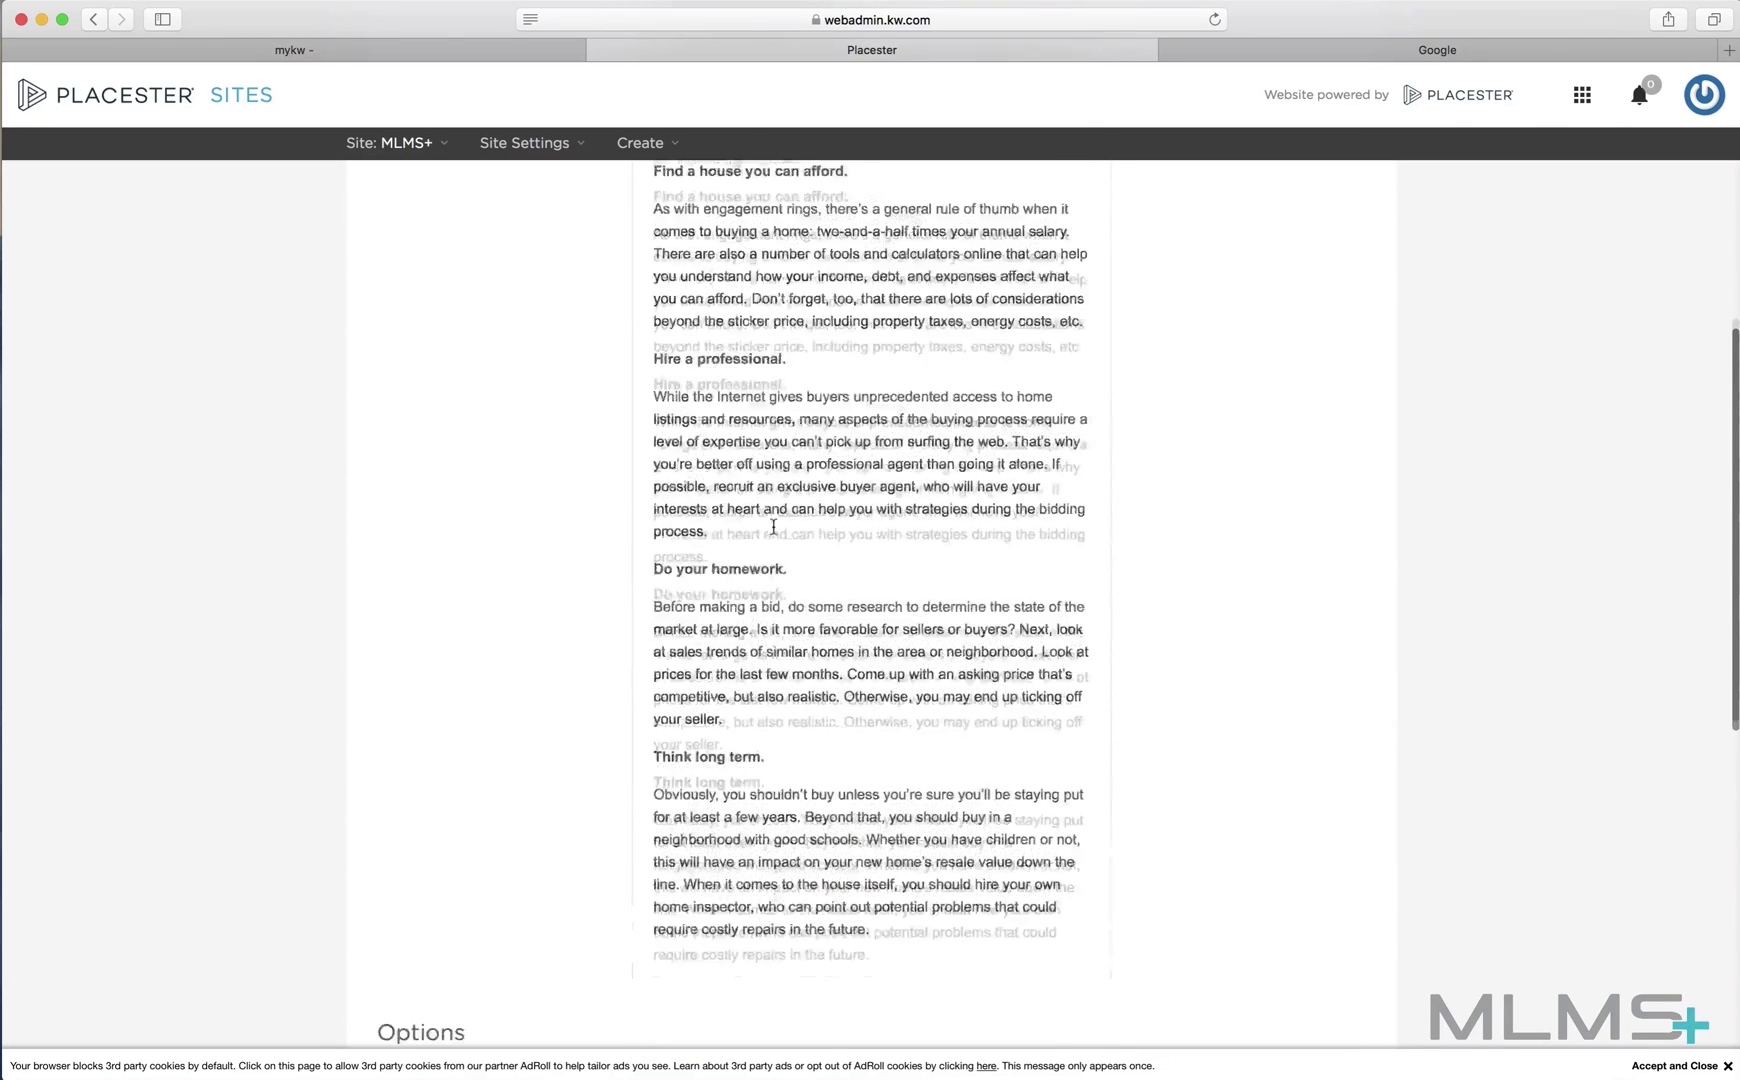
{"action": "scroll", "coordinate": [773, 526], "scroll_direction": "down", "scroll_amount": 10}
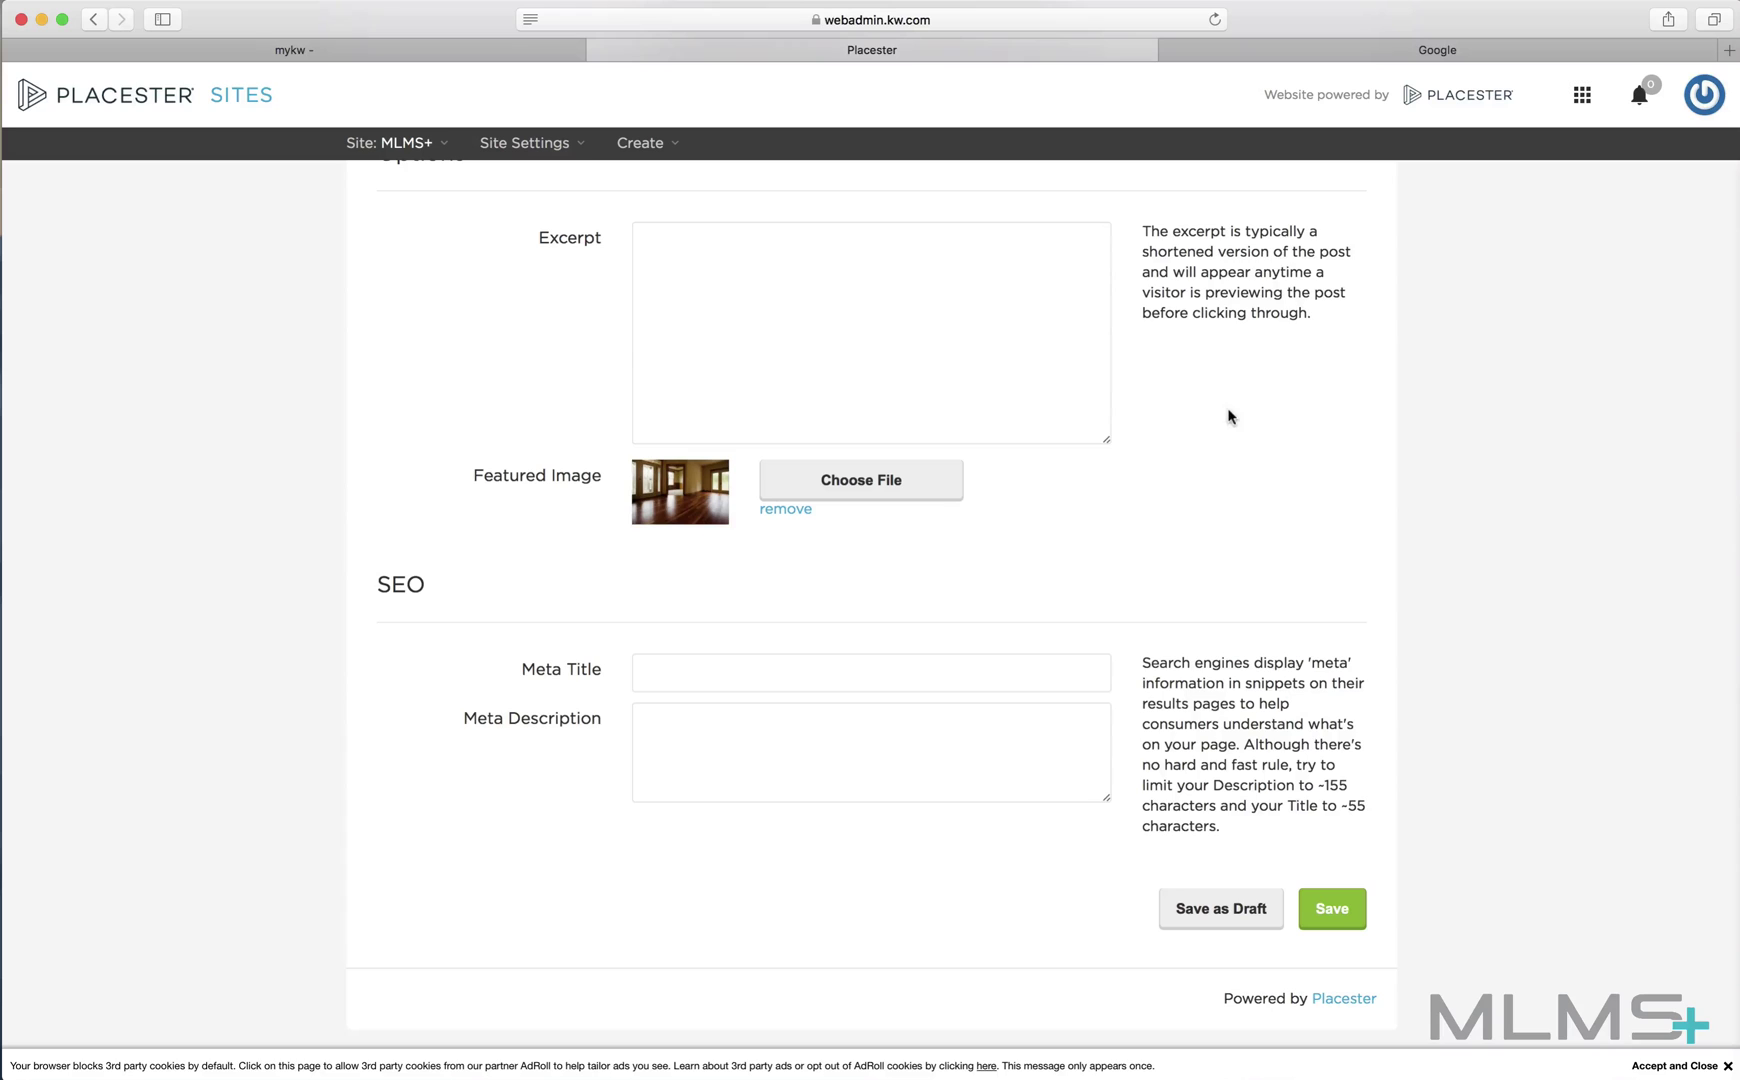
- Search Google for "kw.com" to examine how result titles and descriptions are displayed, and return to the post editor
{"action": "left_click", "coordinate": [1359, 54]}
{"action": "type", "text": "kw.com"}
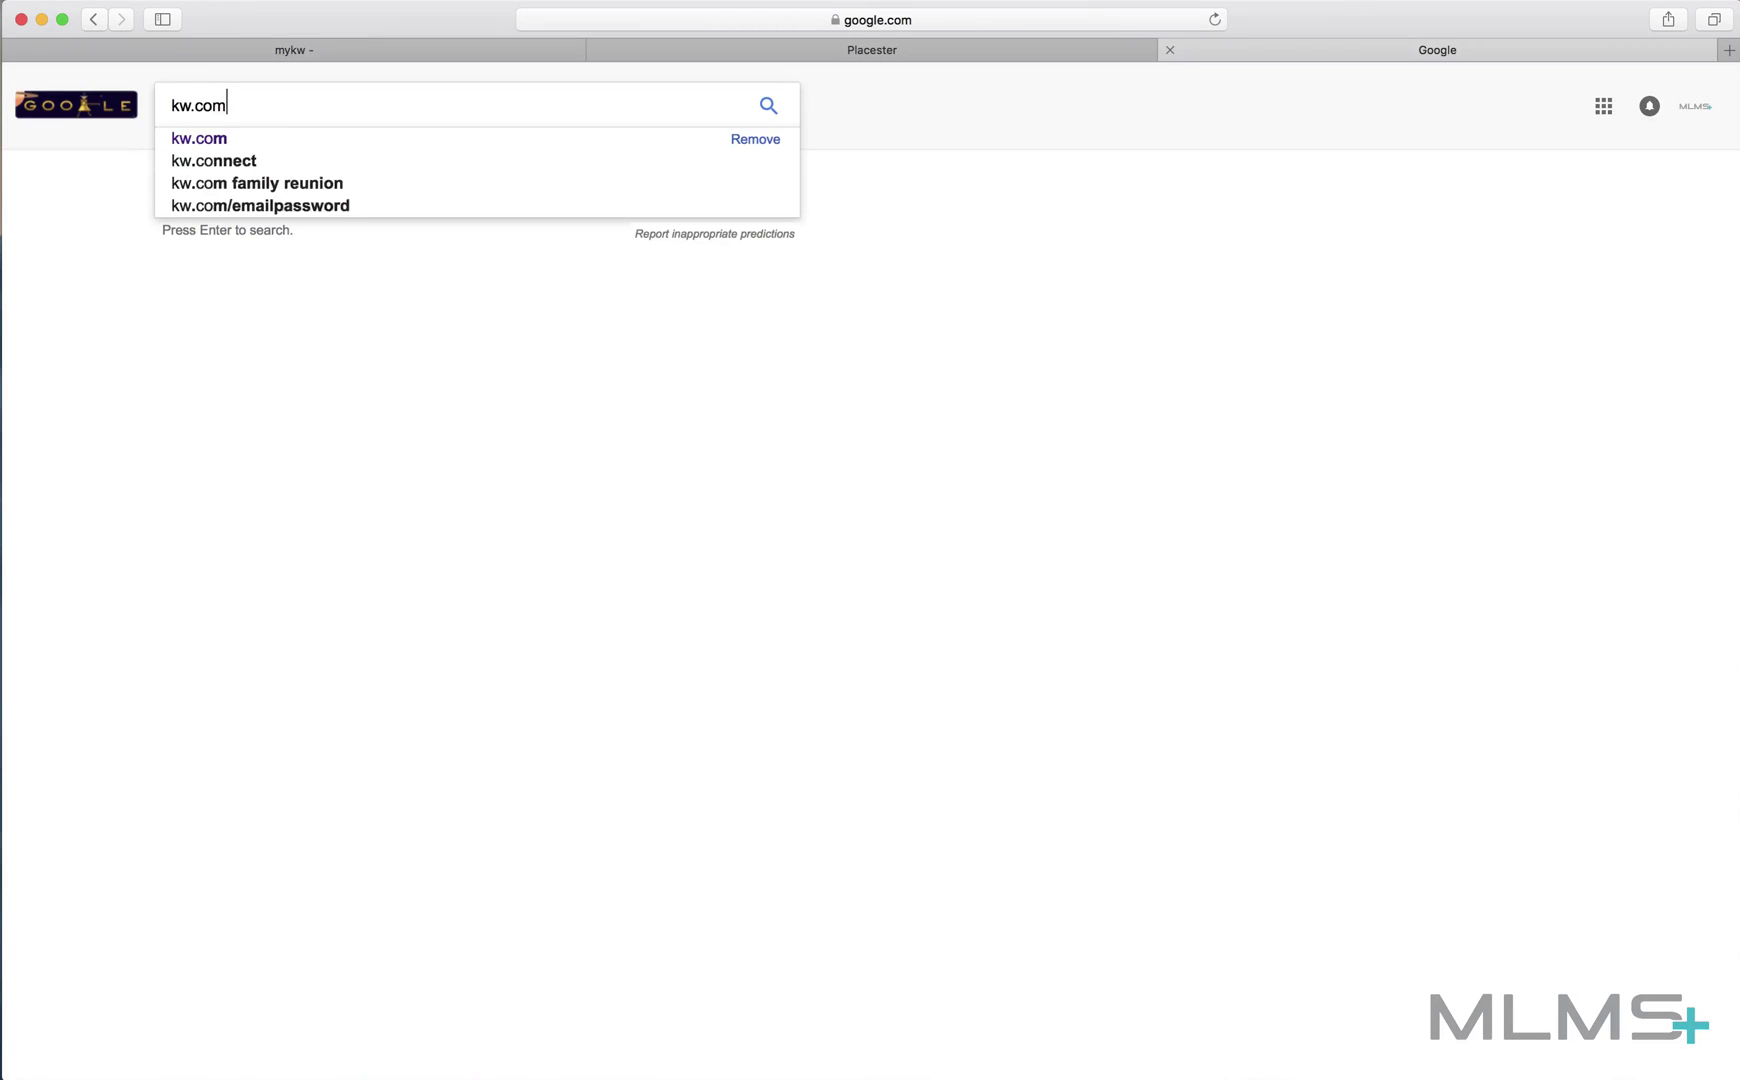
{"action": "key", "text": "Return"}
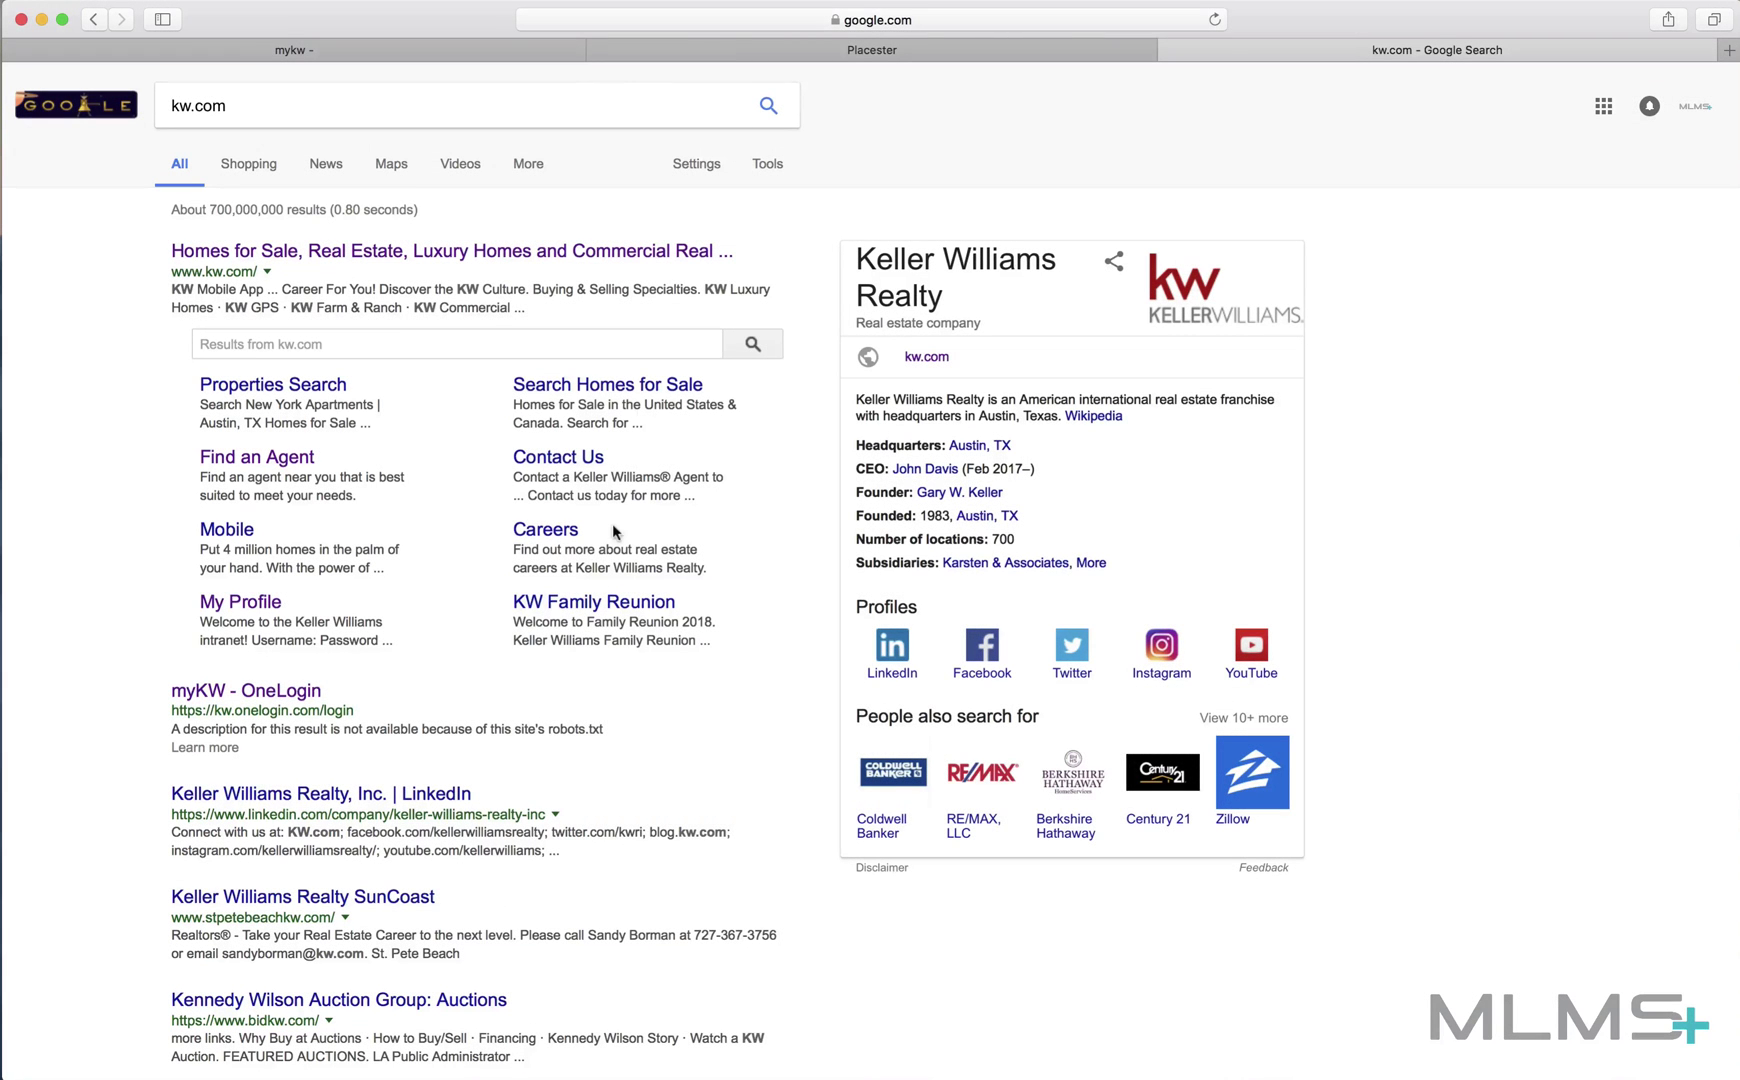
{"action": "left_click", "coordinate": [866, 55]}
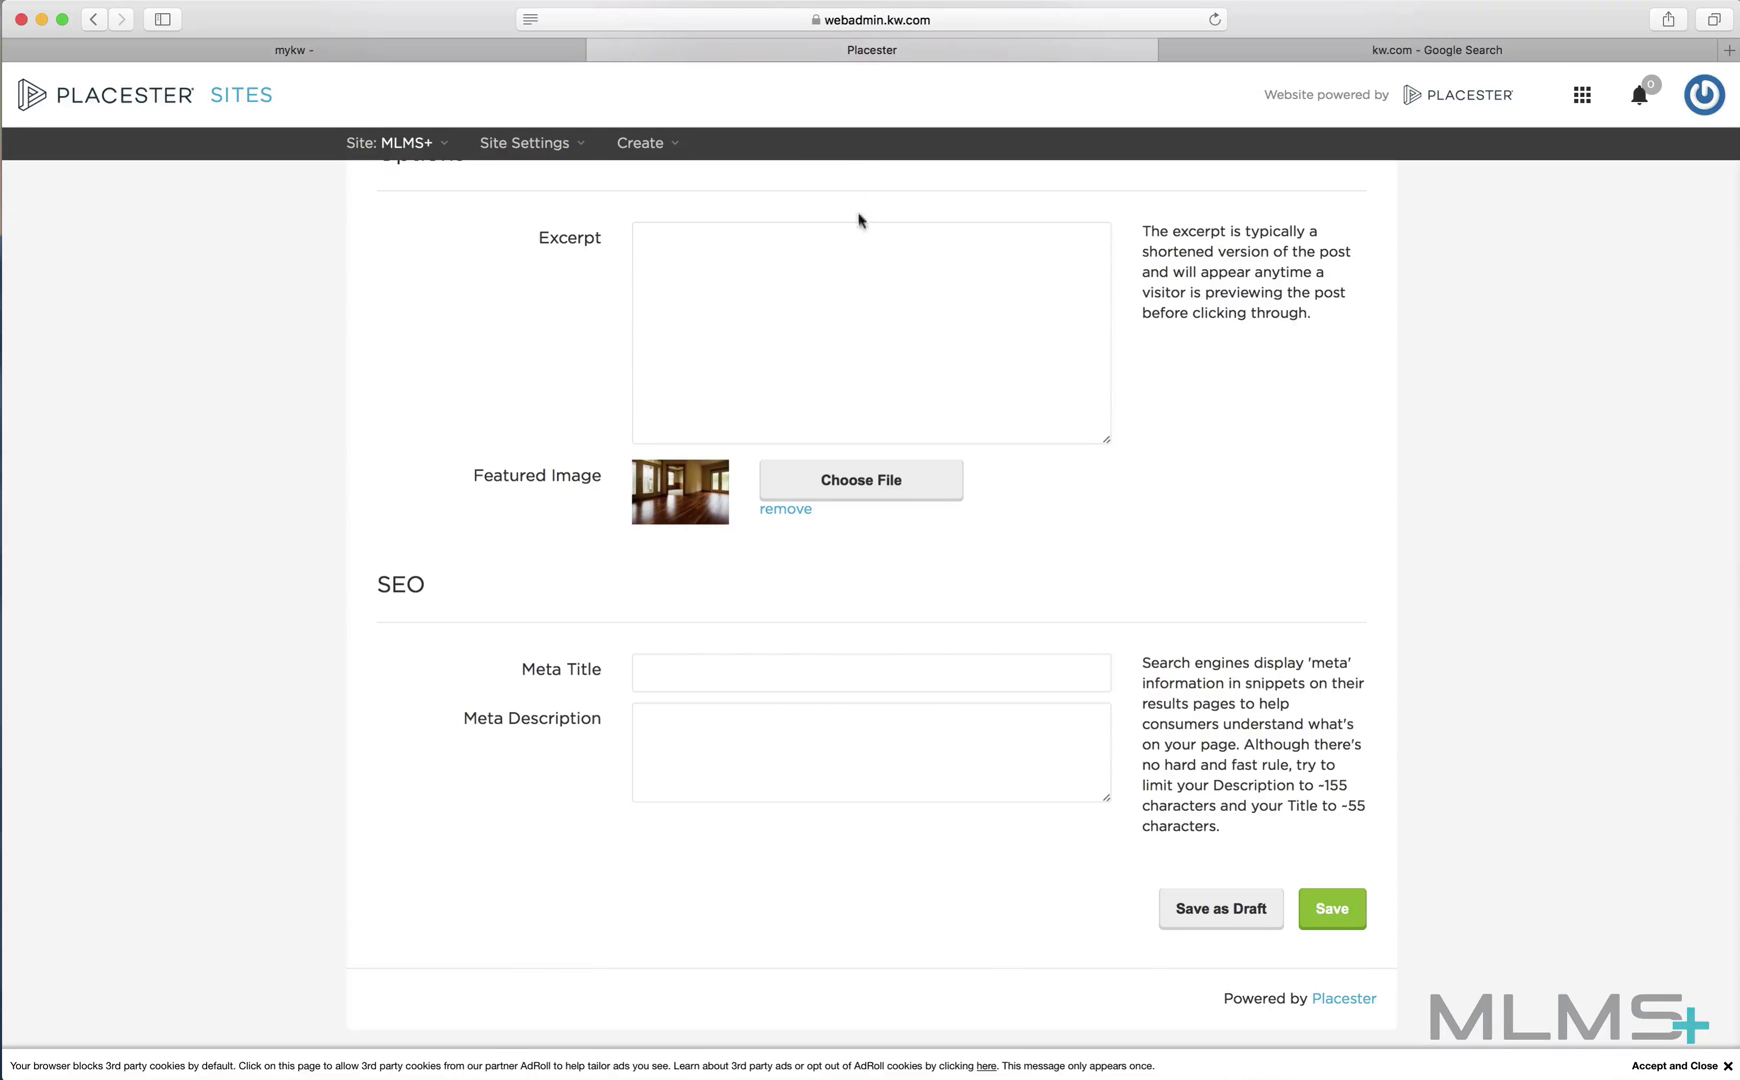
- Create a new blog post titled "MLMS Tech" with the content "MLMS+ Training Video"
{"action": "left_click", "coordinate": [1240, 910]}
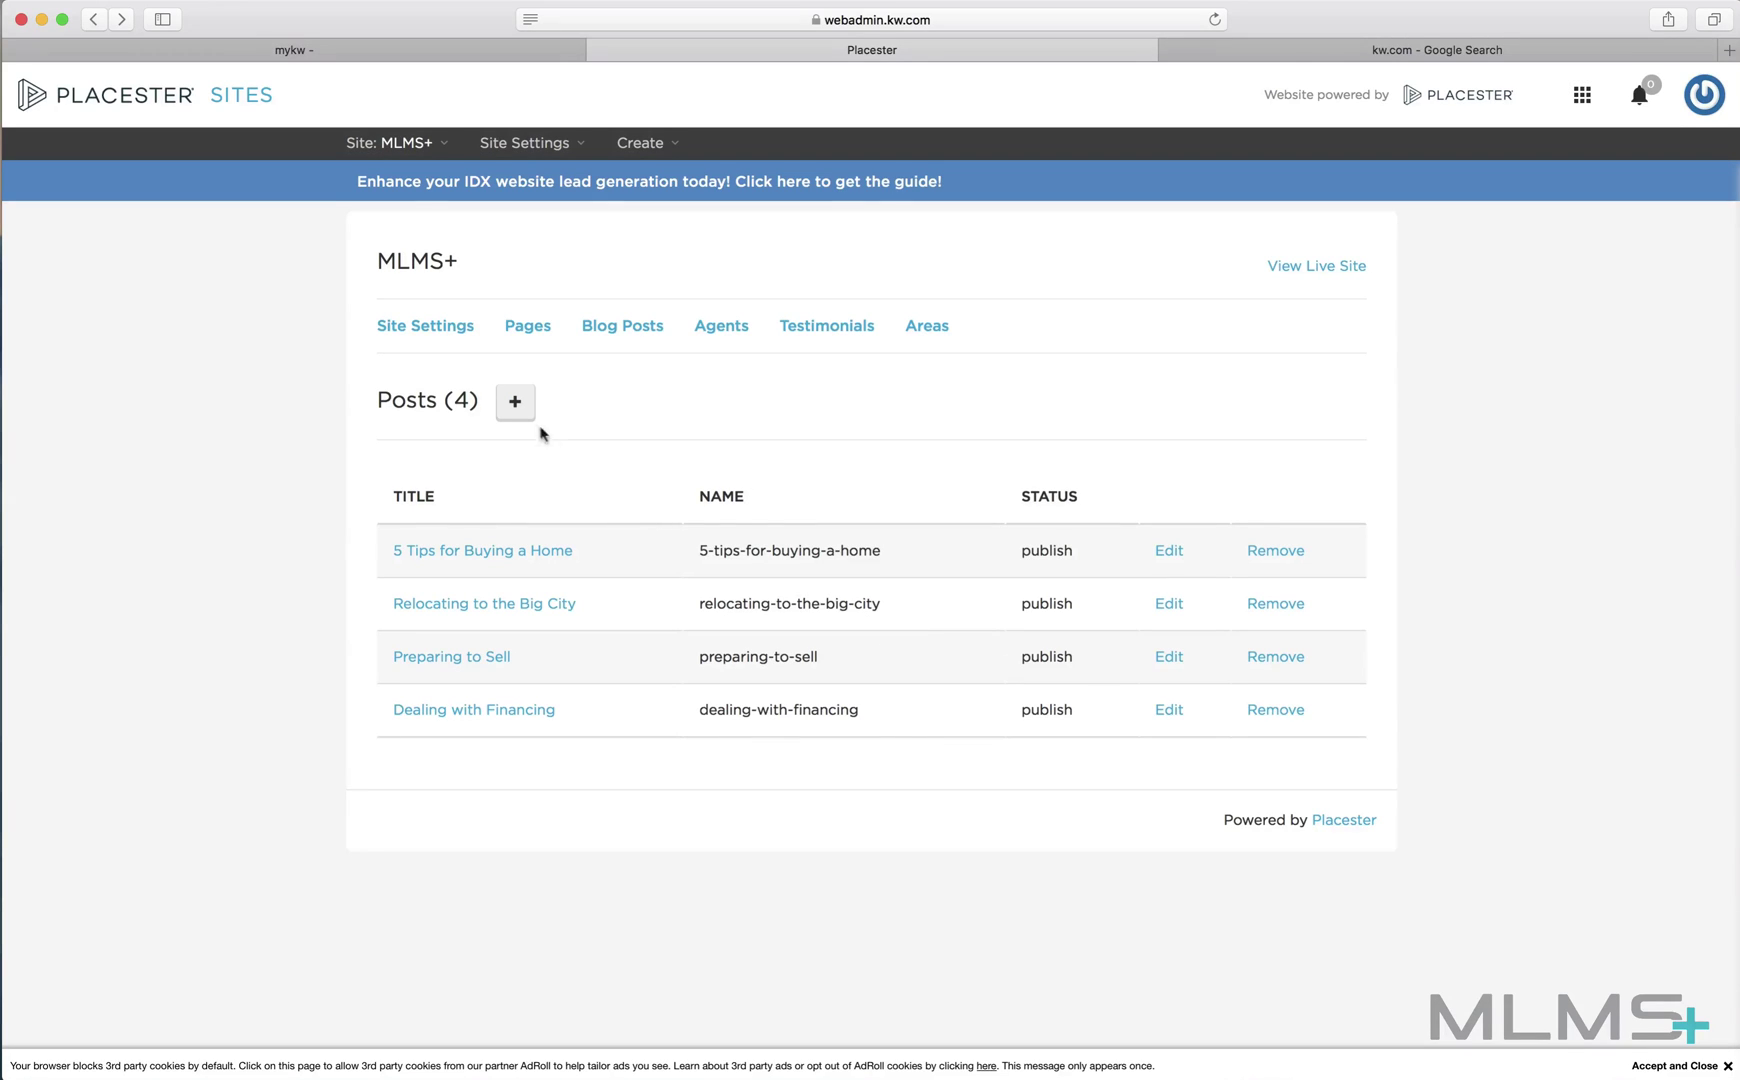
{"action": "left_click", "coordinate": [515, 401]}
{"action": "left_click", "coordinate": [650, 492]}
{"action": "type", "text": "MLM"}
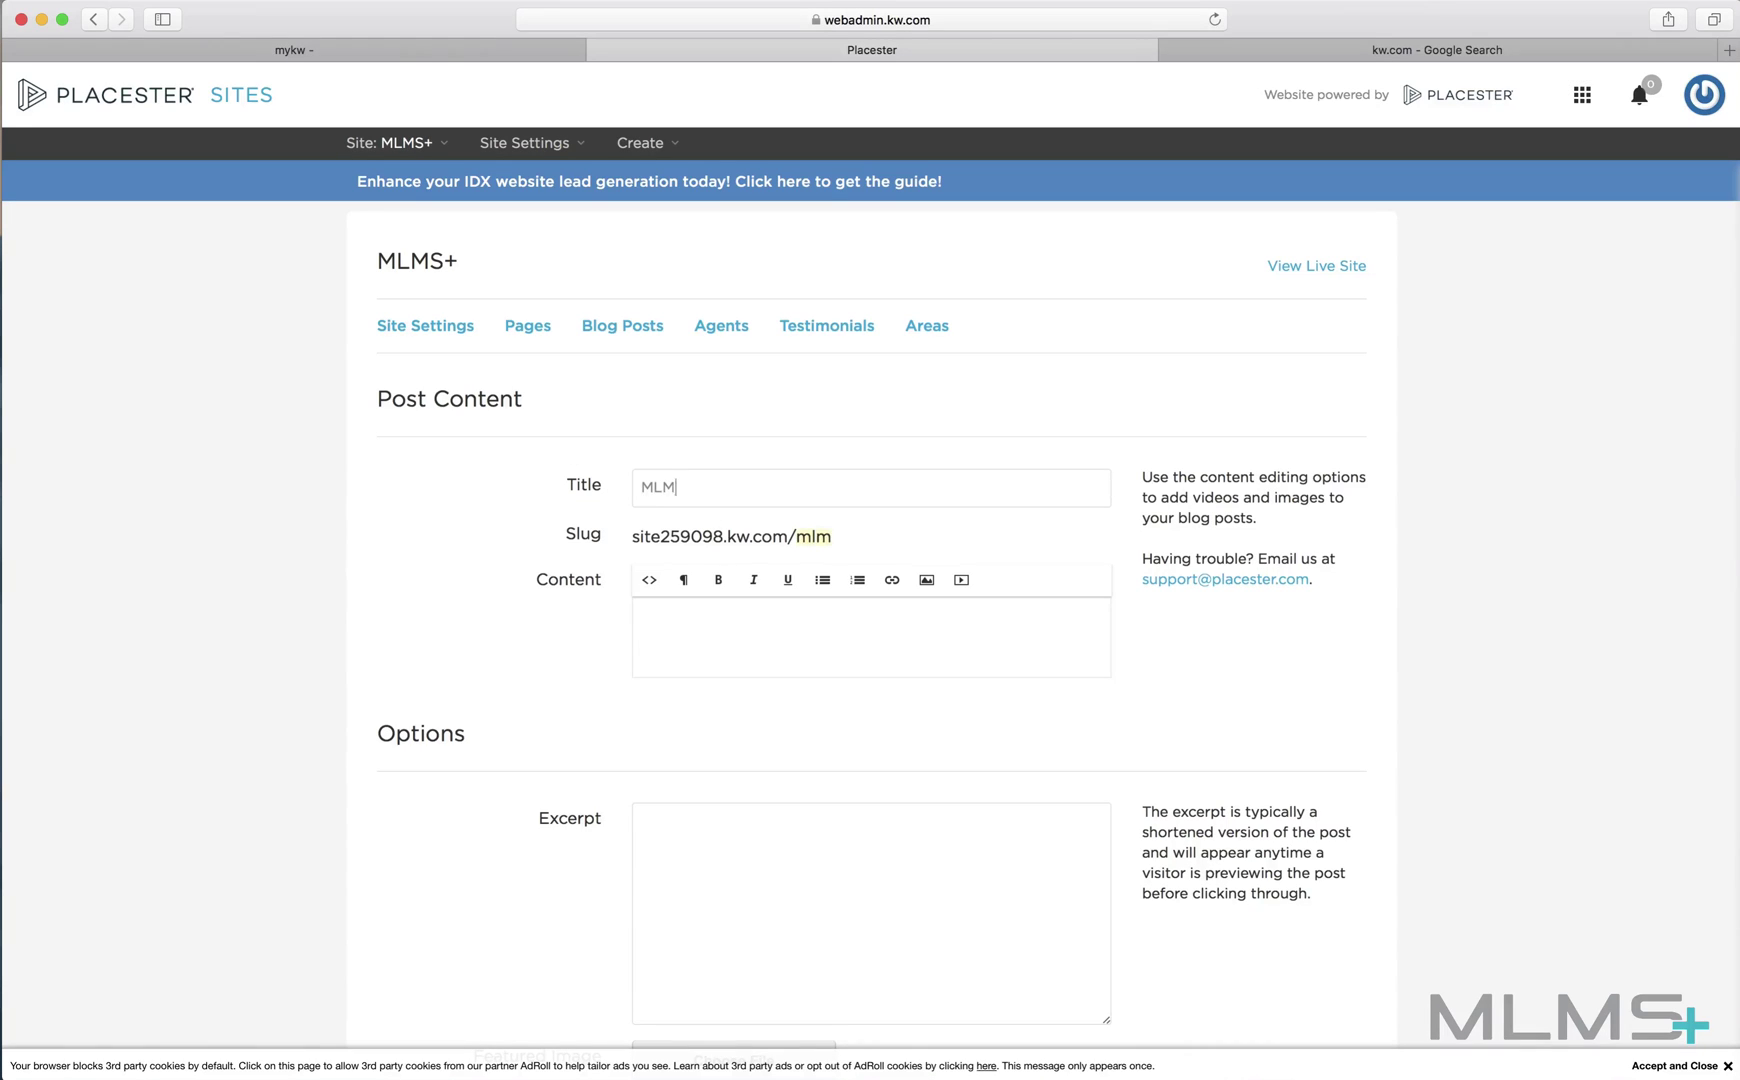
{"action": "type", "text": "S Tech"}
{"action": "left_click", "coordinate": [669, 609]}
{"action": "type", "text": "MLMS+ Training Video"}
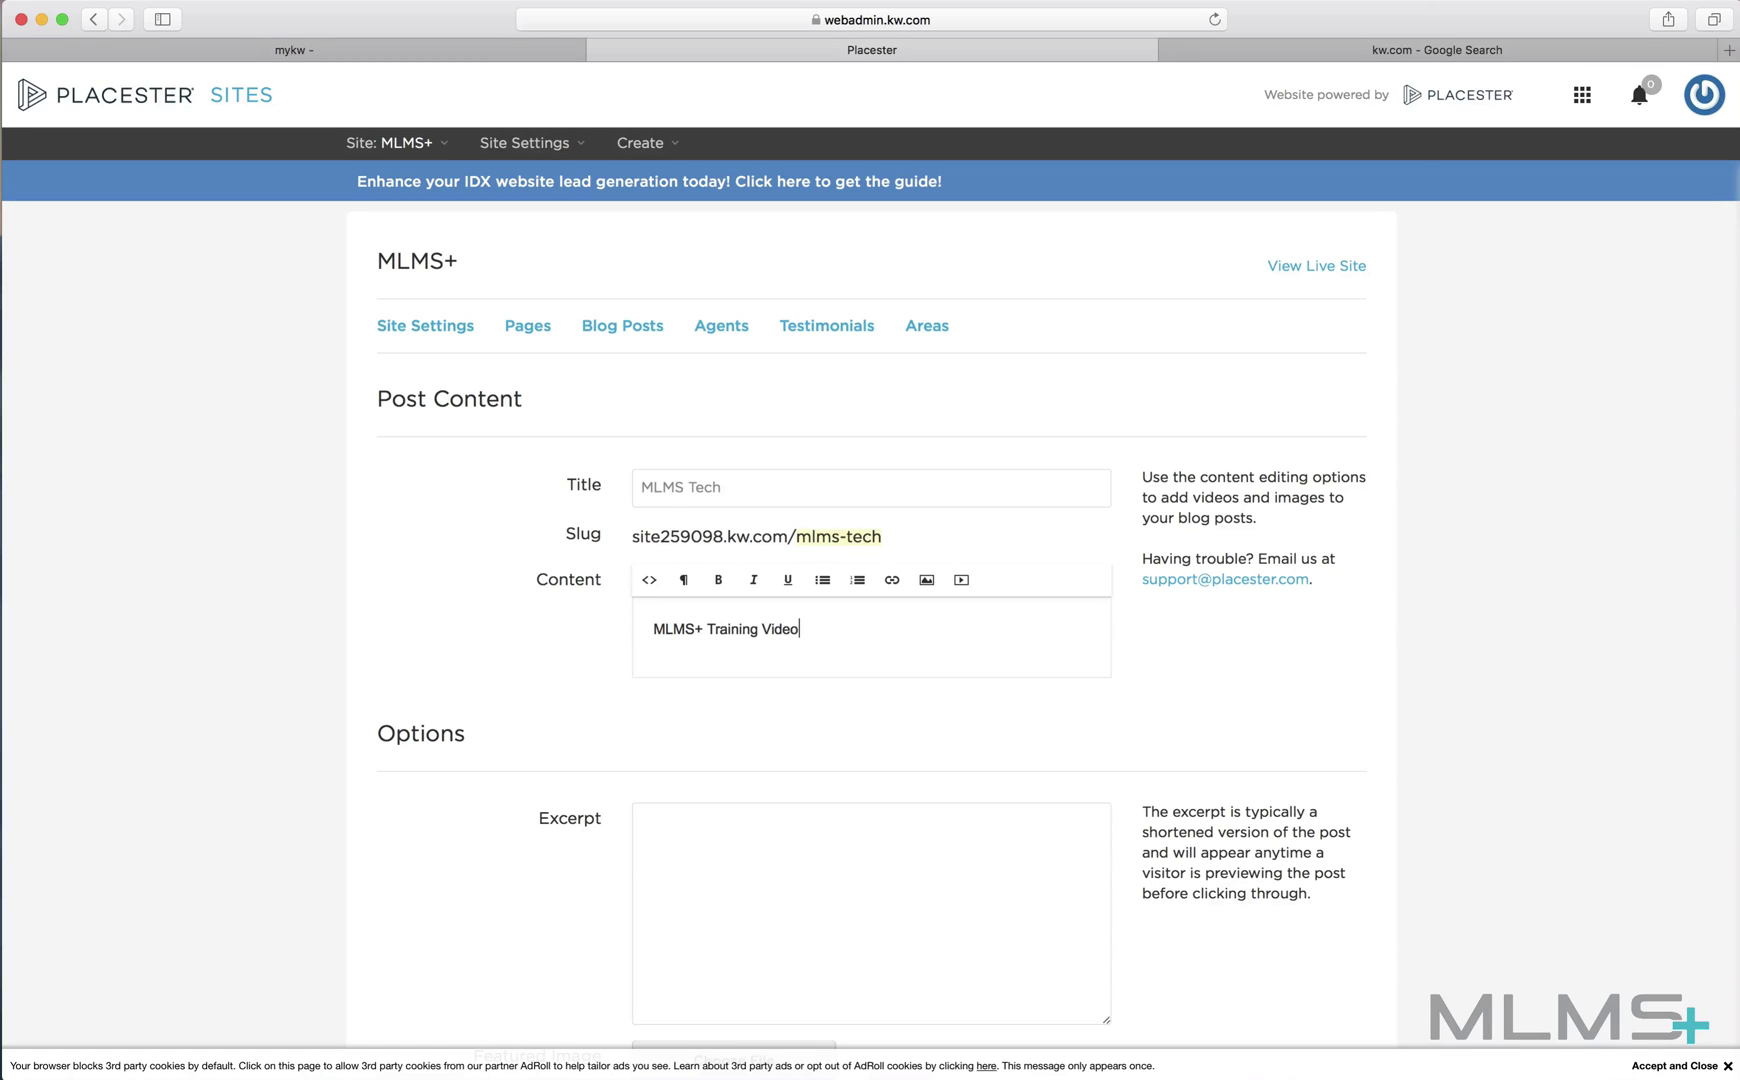
- Enter "MLMS+ Training" as the new post's excerpt
{"action": "left_click", "coordinate": [699, 854]}
{"action": "scroll", "coordinate": [700, 855], "scroll_direction": "down", "scroll_amount": 2}
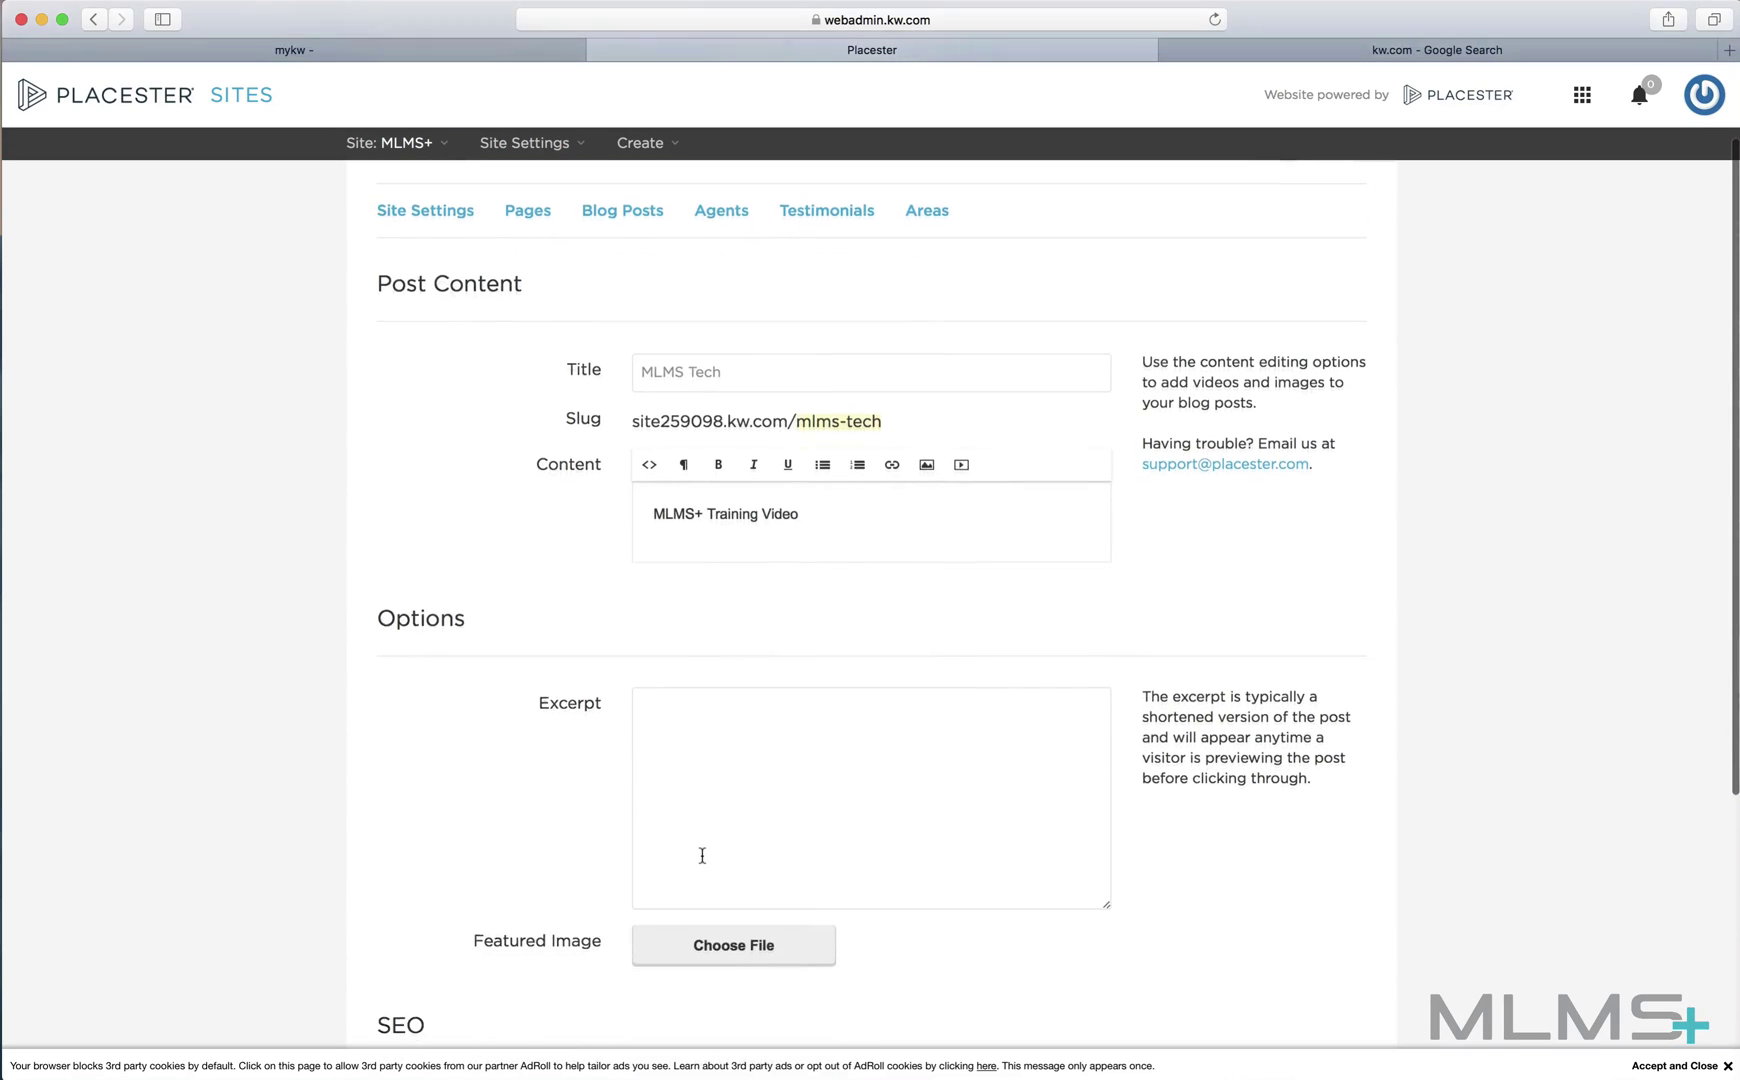
{"action": "type", "text": "MLMS+ Training"}
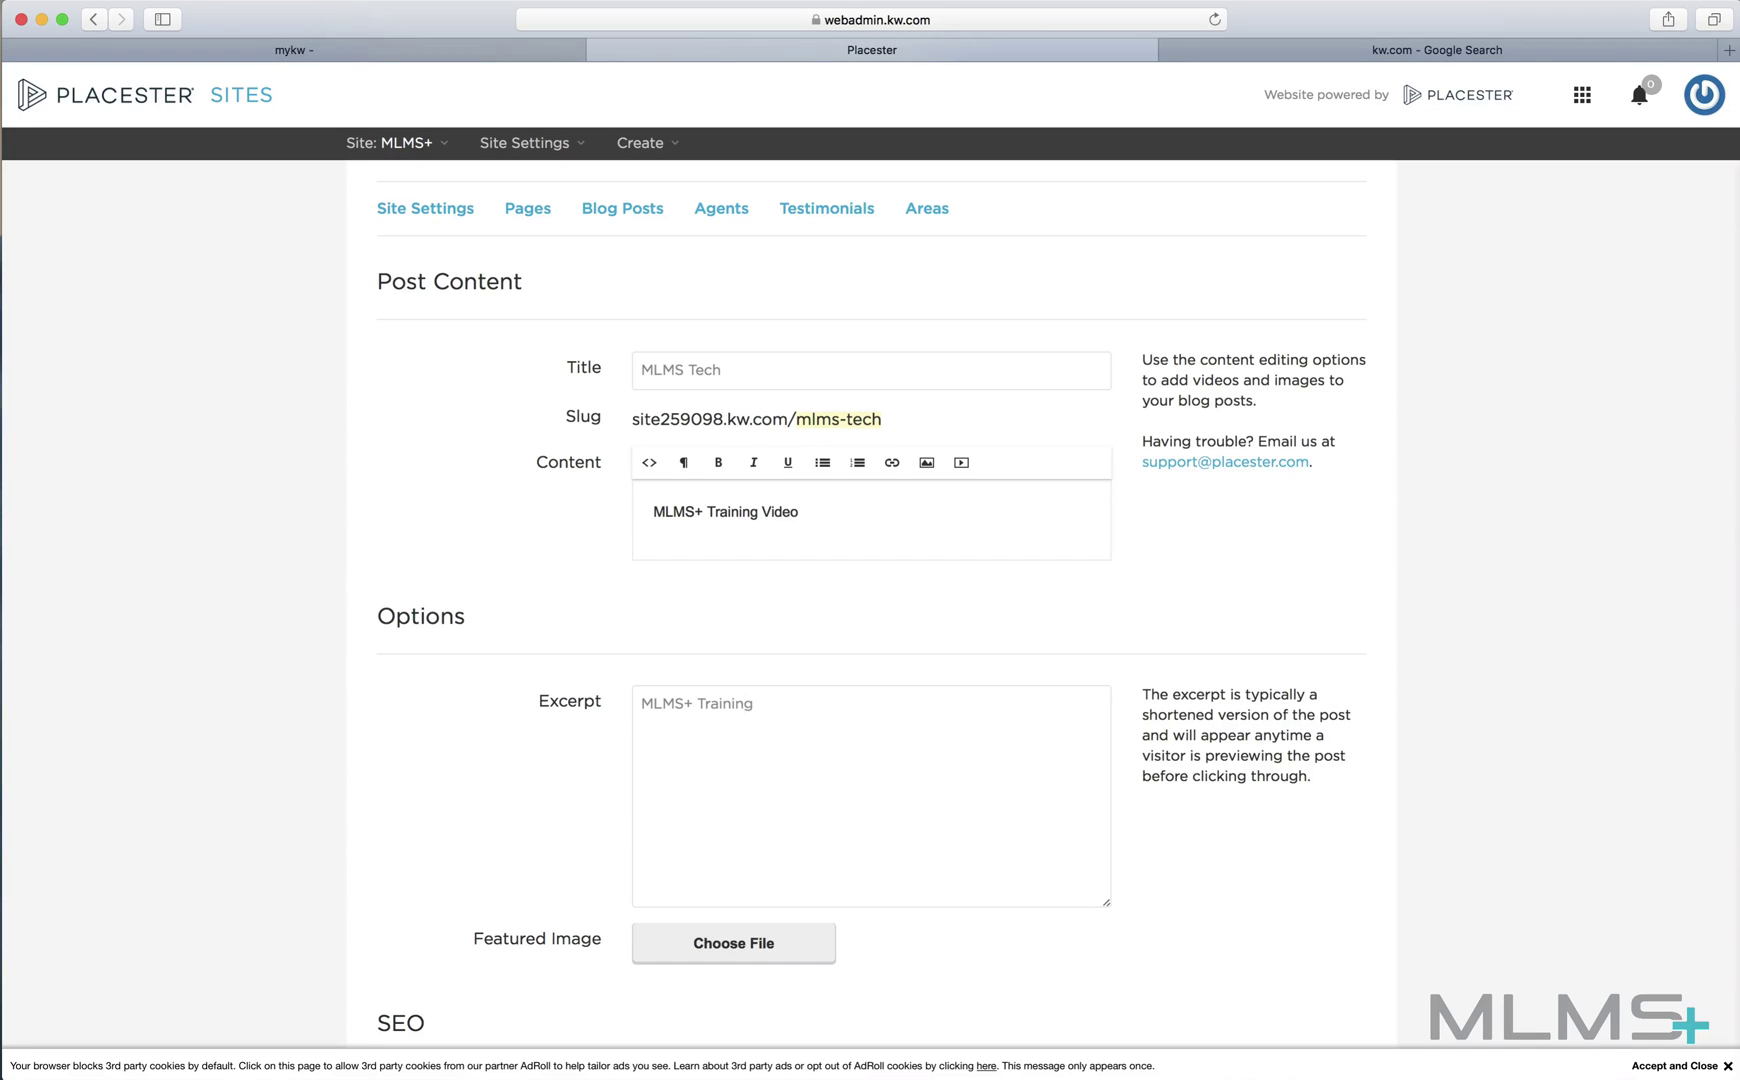
- Upload the Setup KW Gmail Email signature PNG as the post's featured image
{"action": "scroll", "coordinate": [870, 600], "scroll_direction": "down", "scroll_amount": 5}
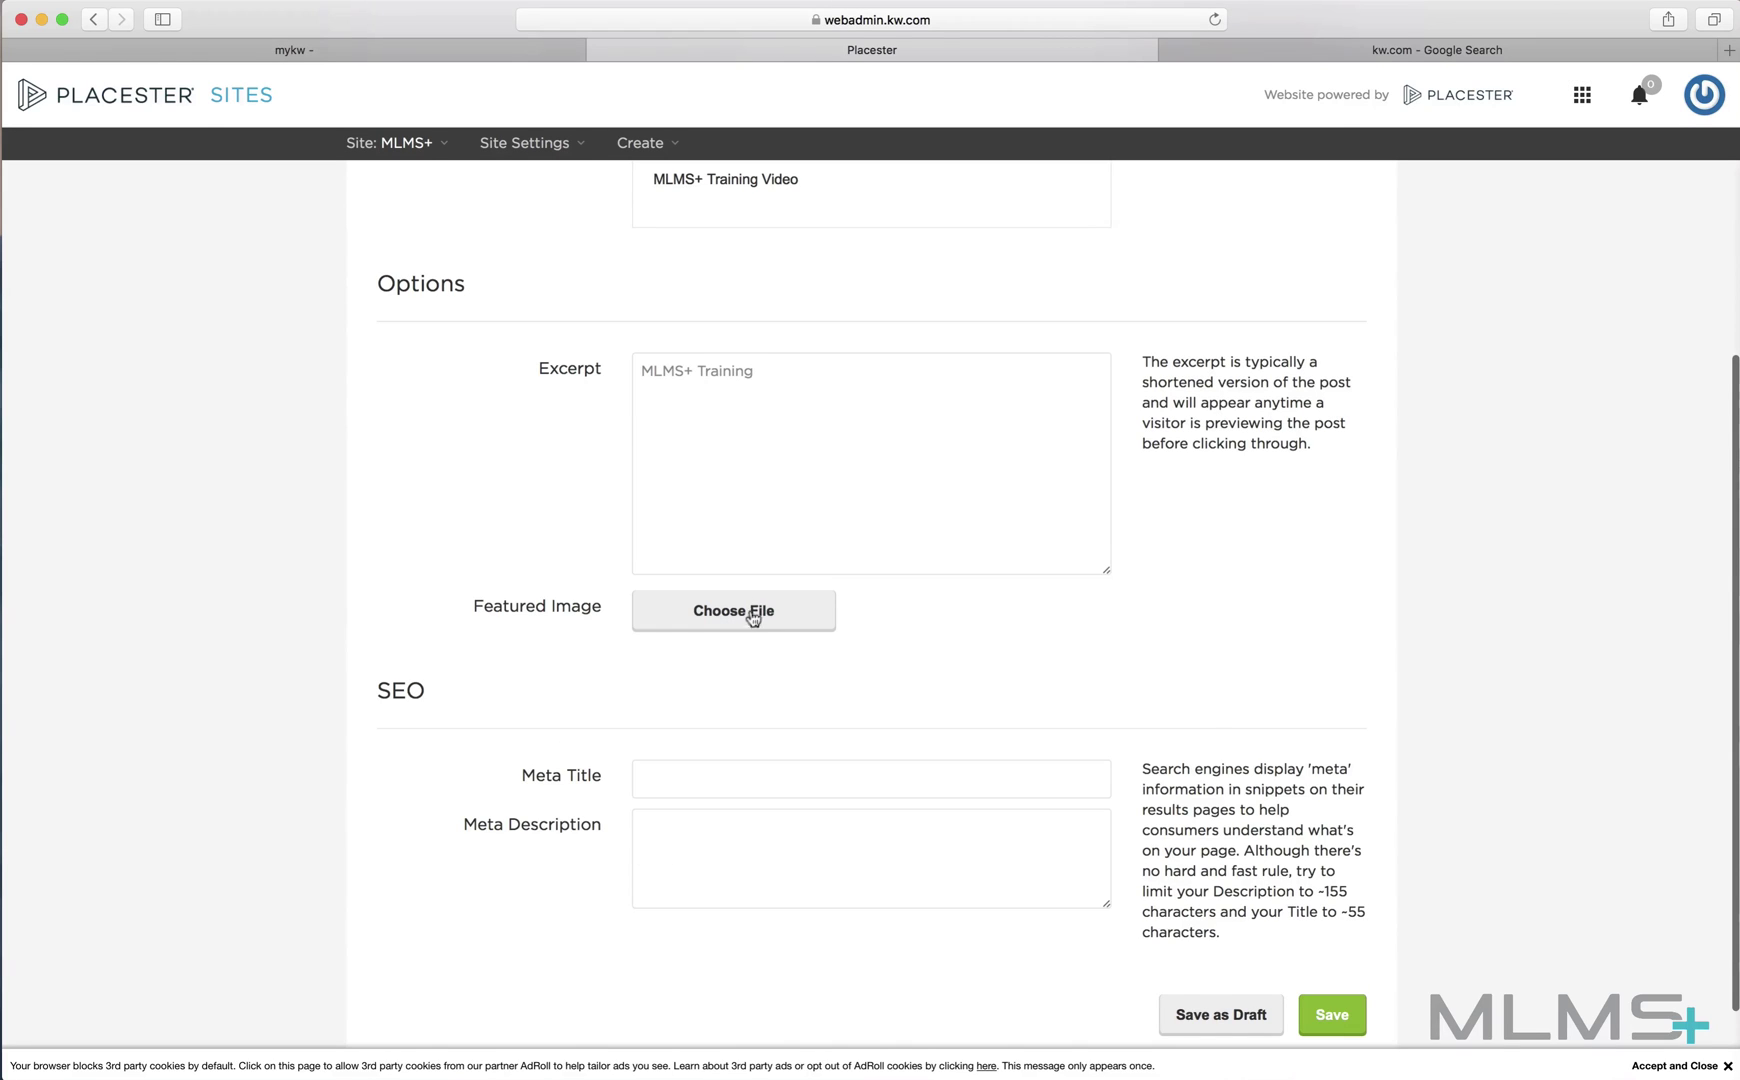
{"action": "left_click", "coordinate": [751, 620]}
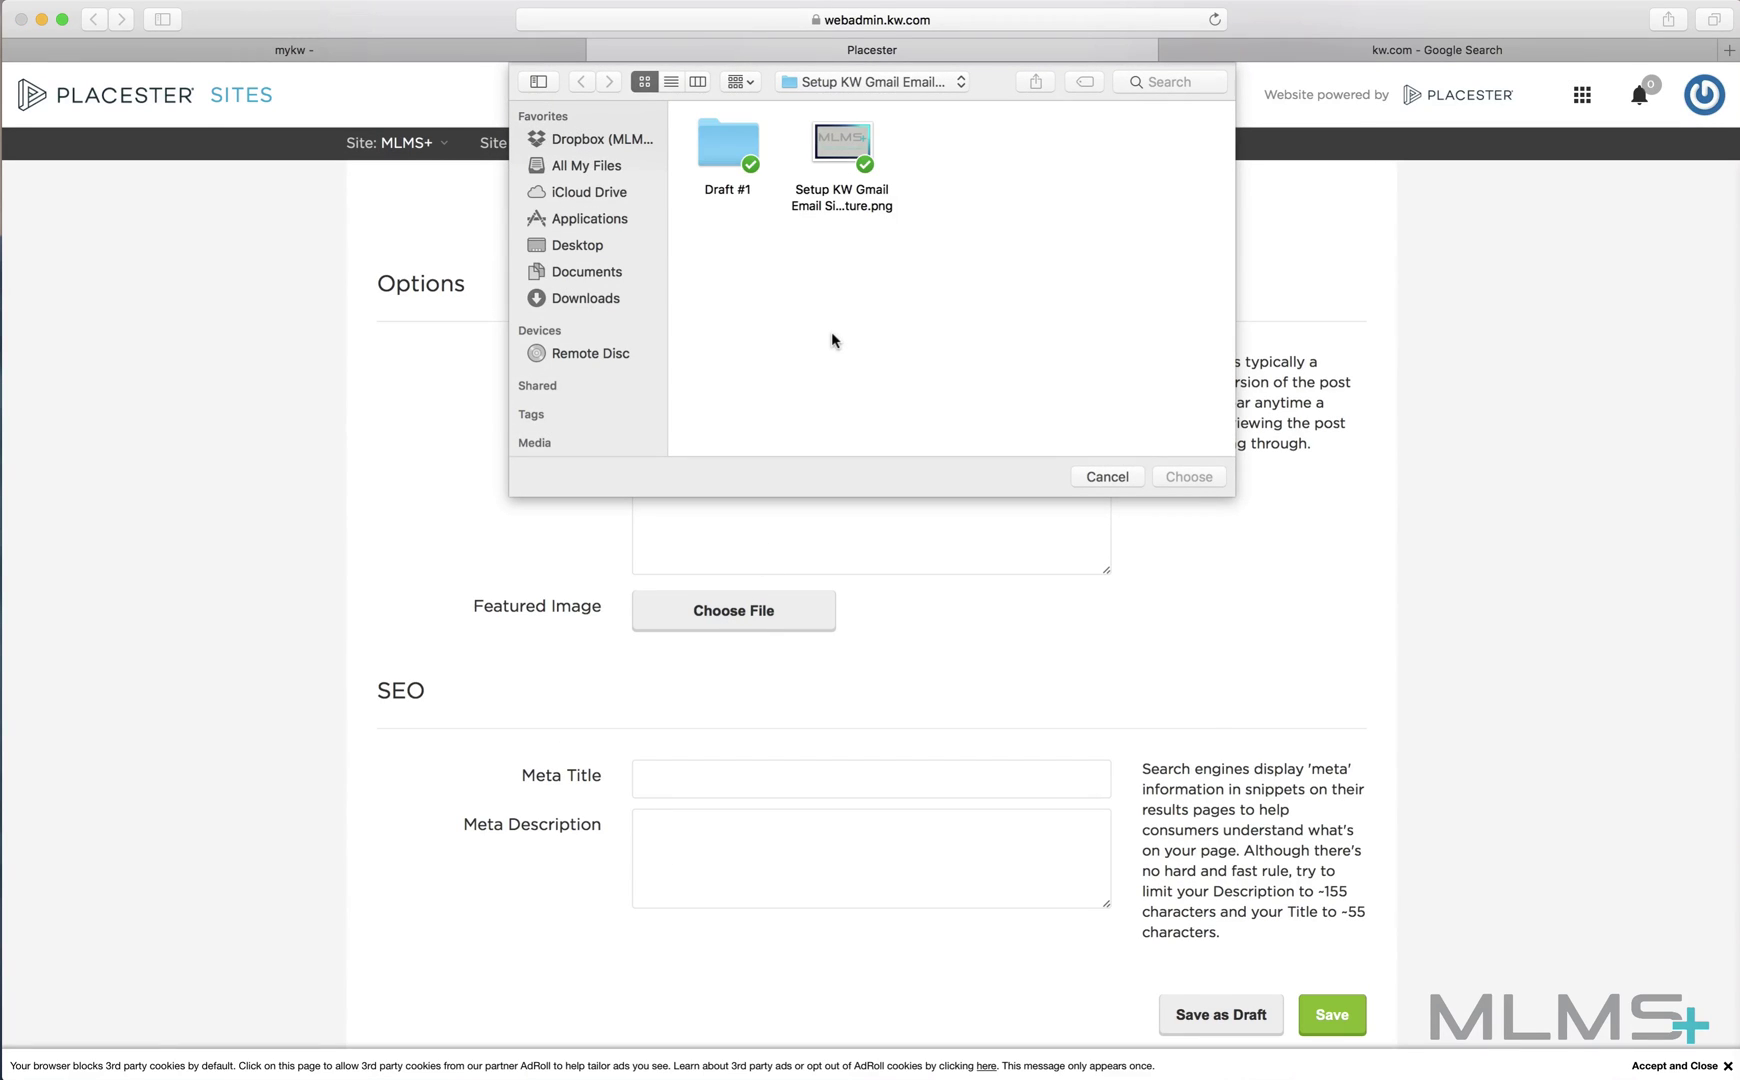
{"action": "left_click", "coordinate": [841, 165]}
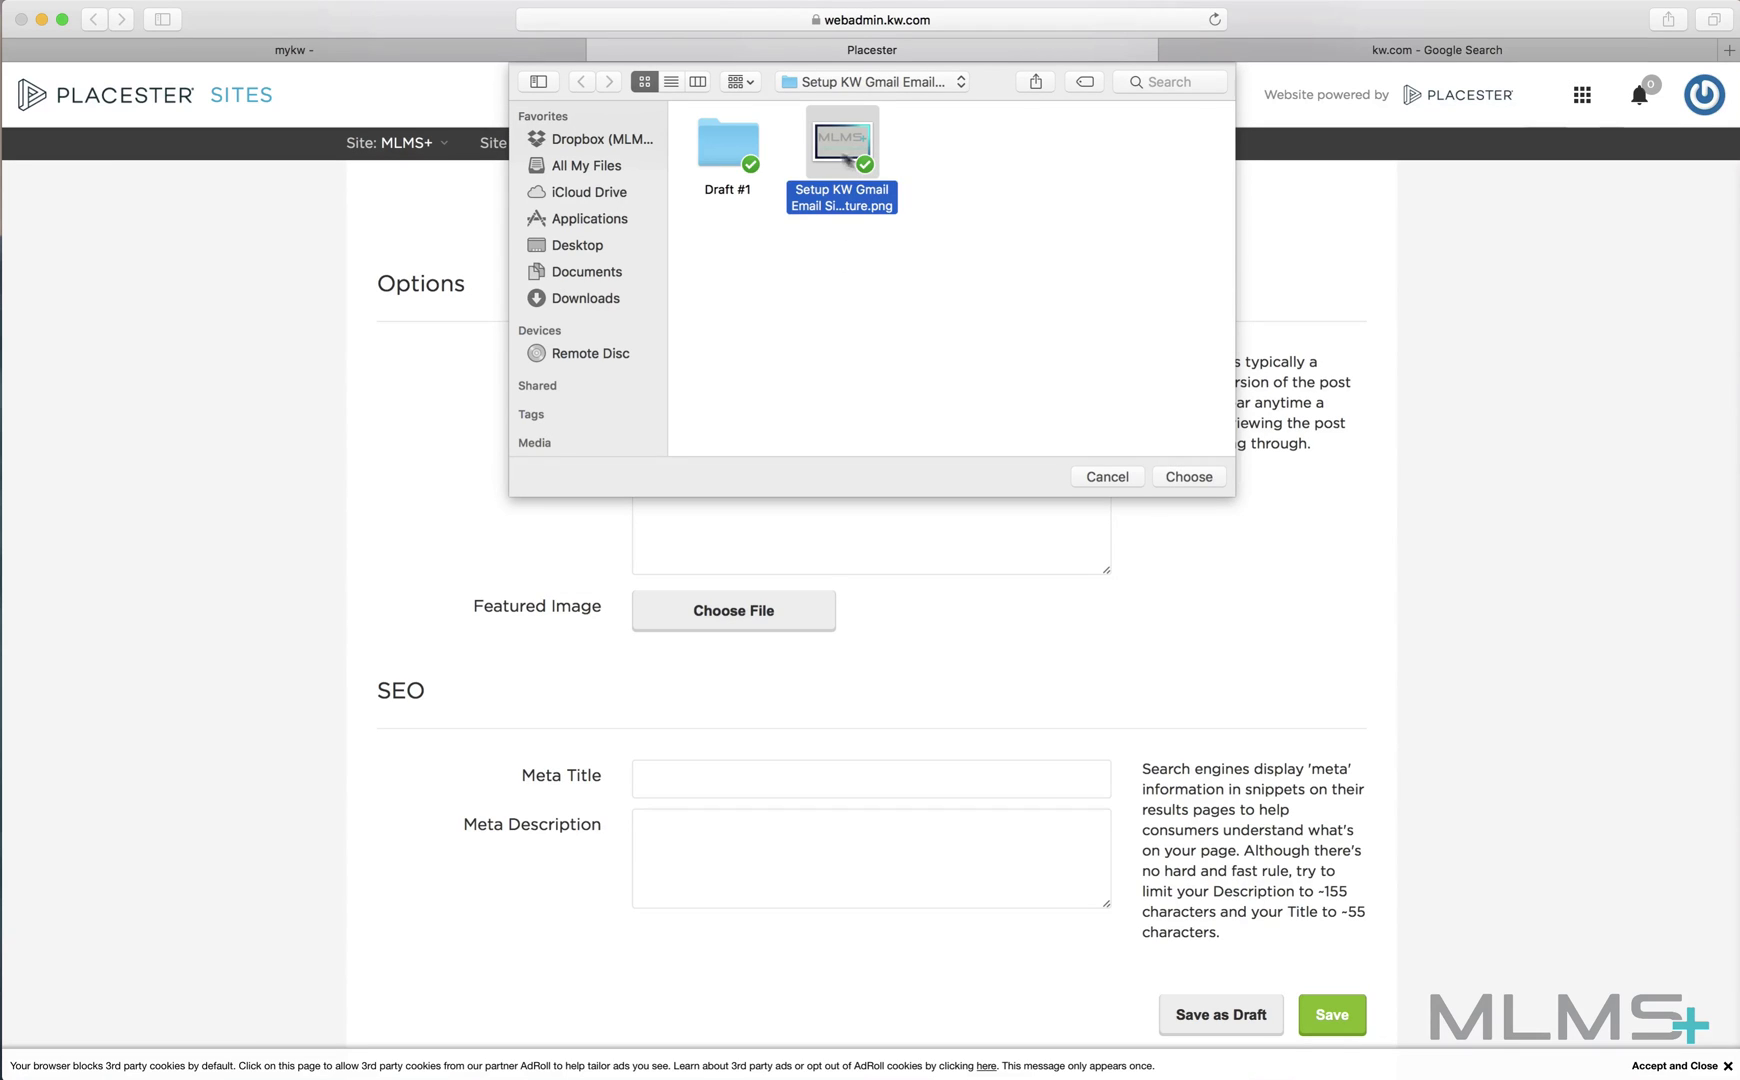
{"action": "left_click", "coordinate": [1177, 475]}
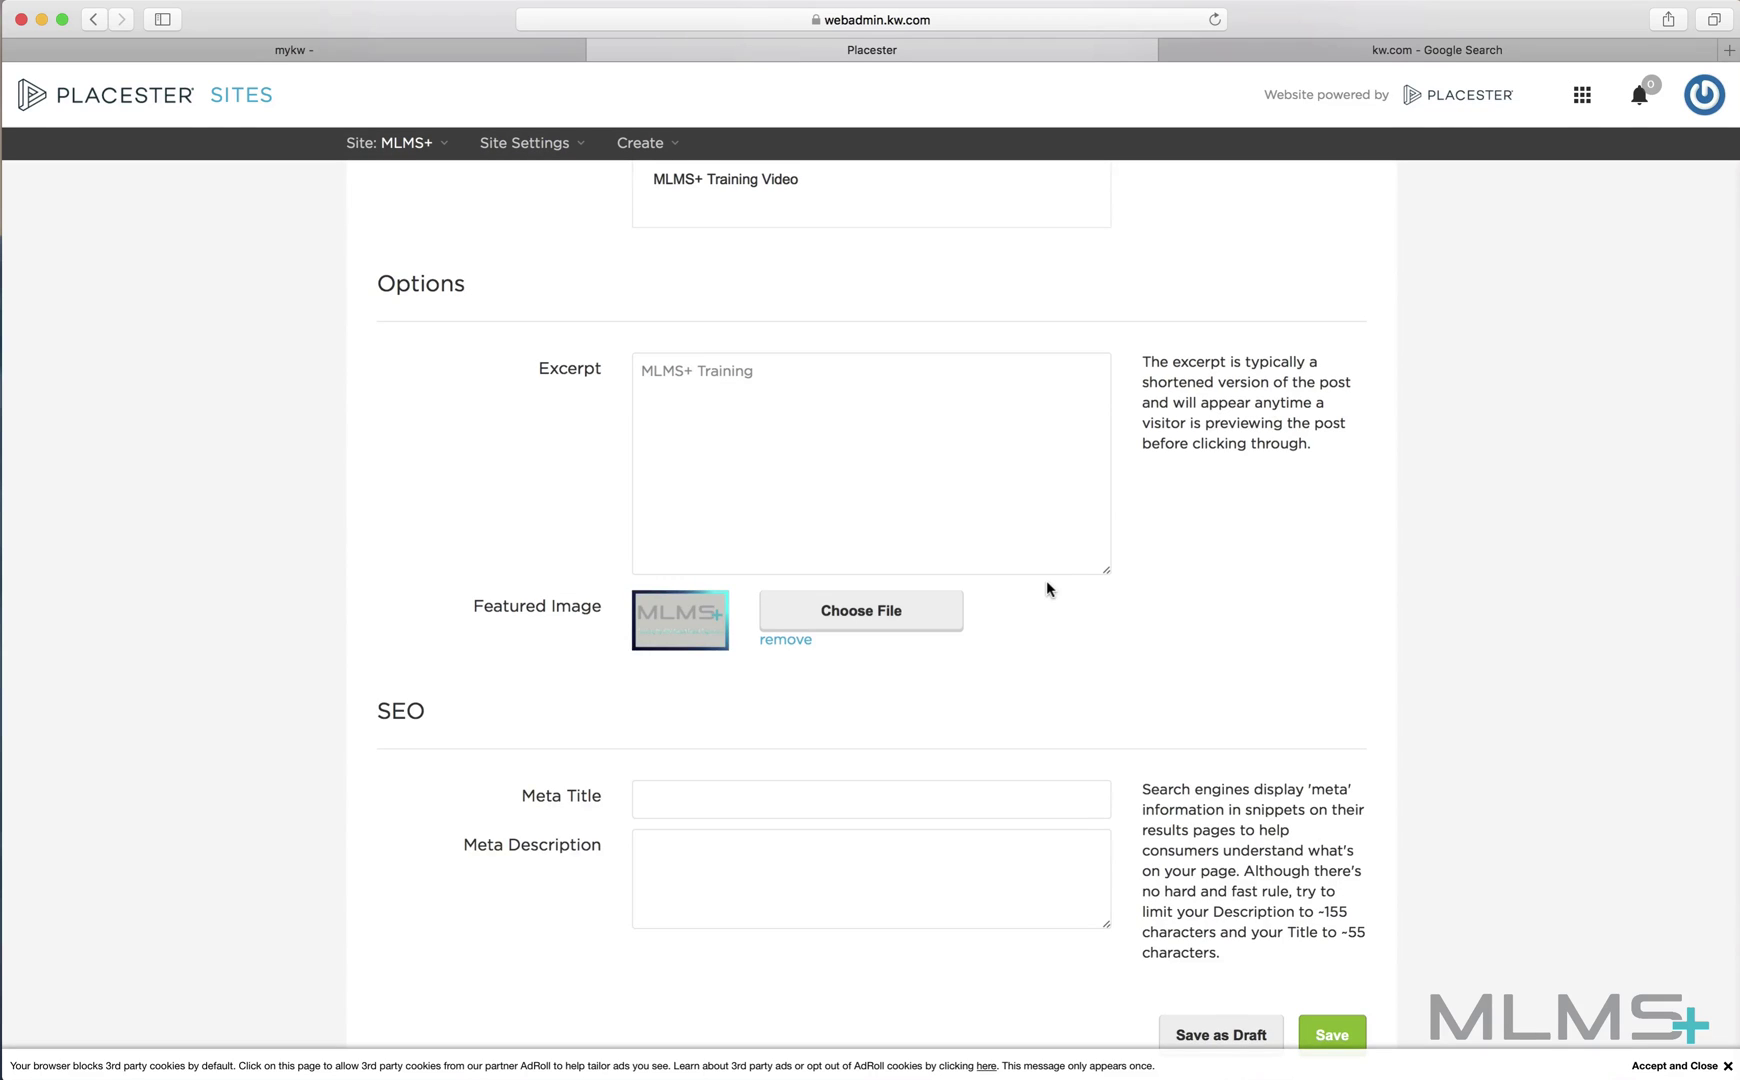
- Fill in the SEO meta title "MLMS+ Training Video" and meta description "MLMS+ Training", and save the post
{"action": "scroll", "coordinate": [1047, 588], "scroll_direction": "down", "scroll_amount": 2}
{"action": "left_click", "coordinate": [779, 670]}
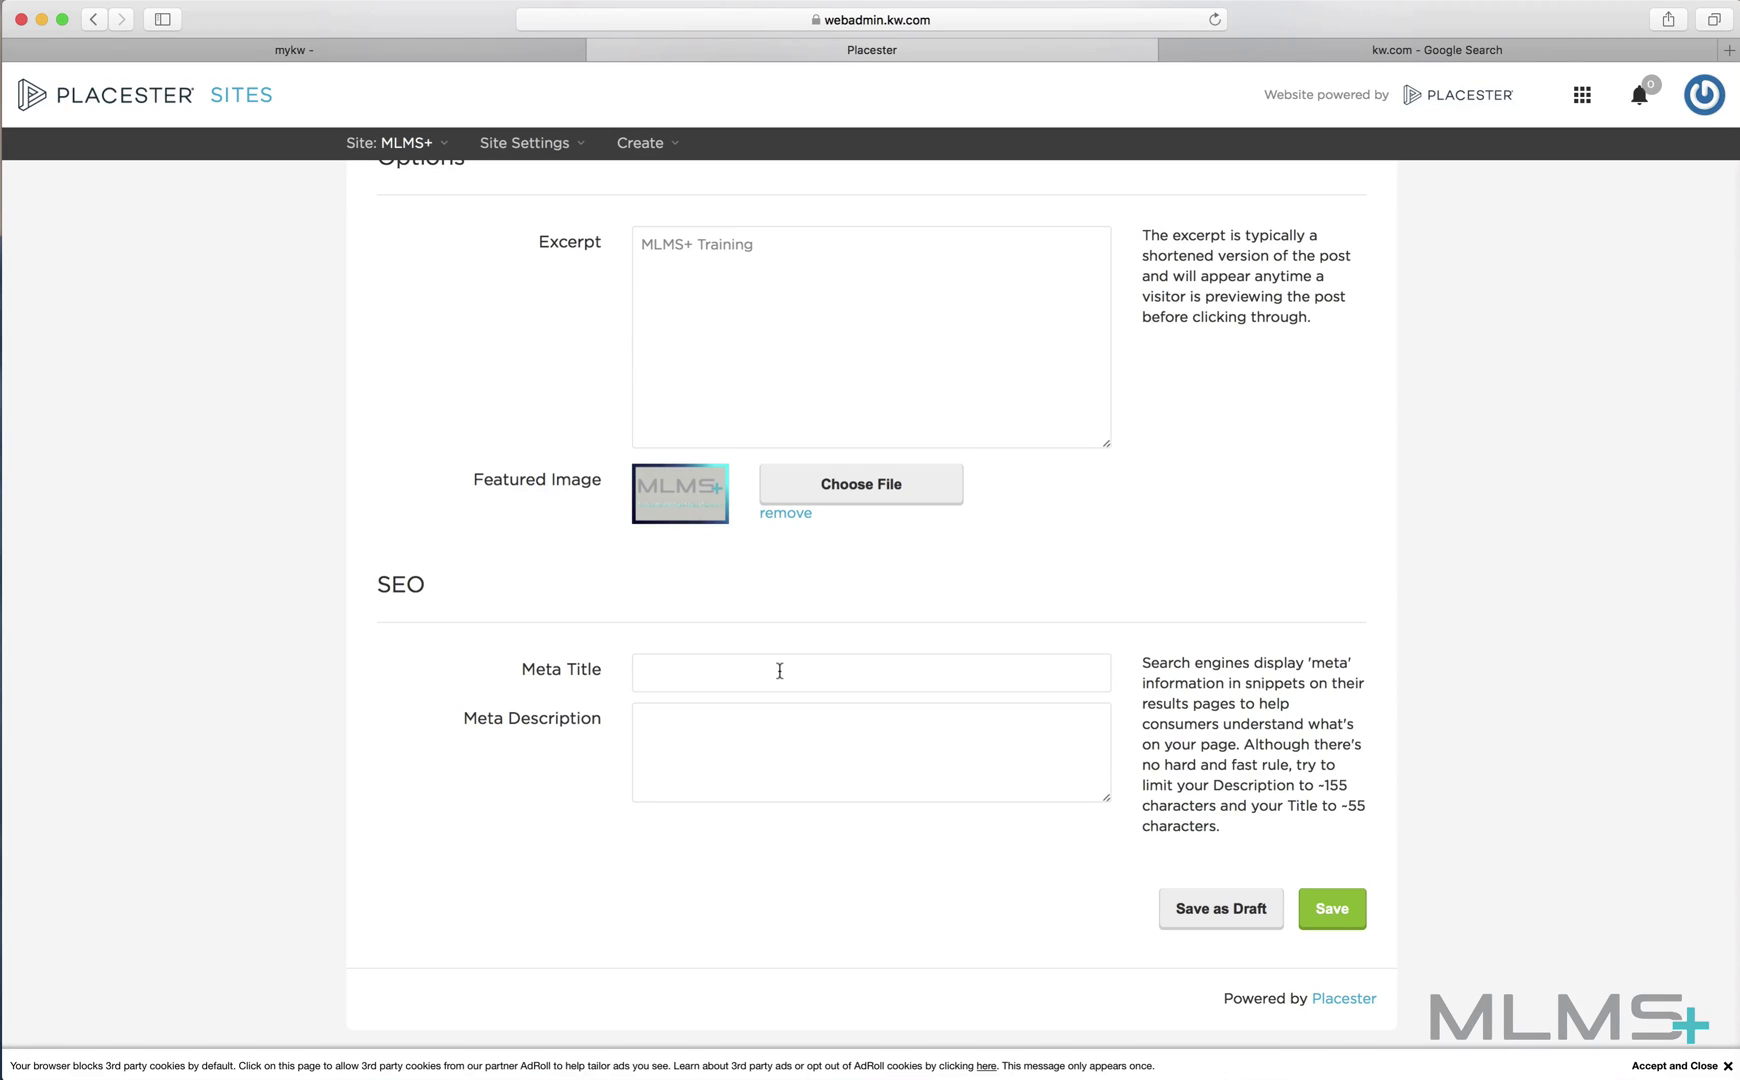
{"action": "type", "text": "MLMS"}
{"action": "type", "text": "+ Tr"}
{"action": "type", "text": "ng Video"}
{"action": "type", "text": "MLMS+"}
{"action": "type", "text": " Training"}
{"action": "double_click", "coordinate": [694, 722]}
{"action": "left_click", "coordinate": [1341, 918]}
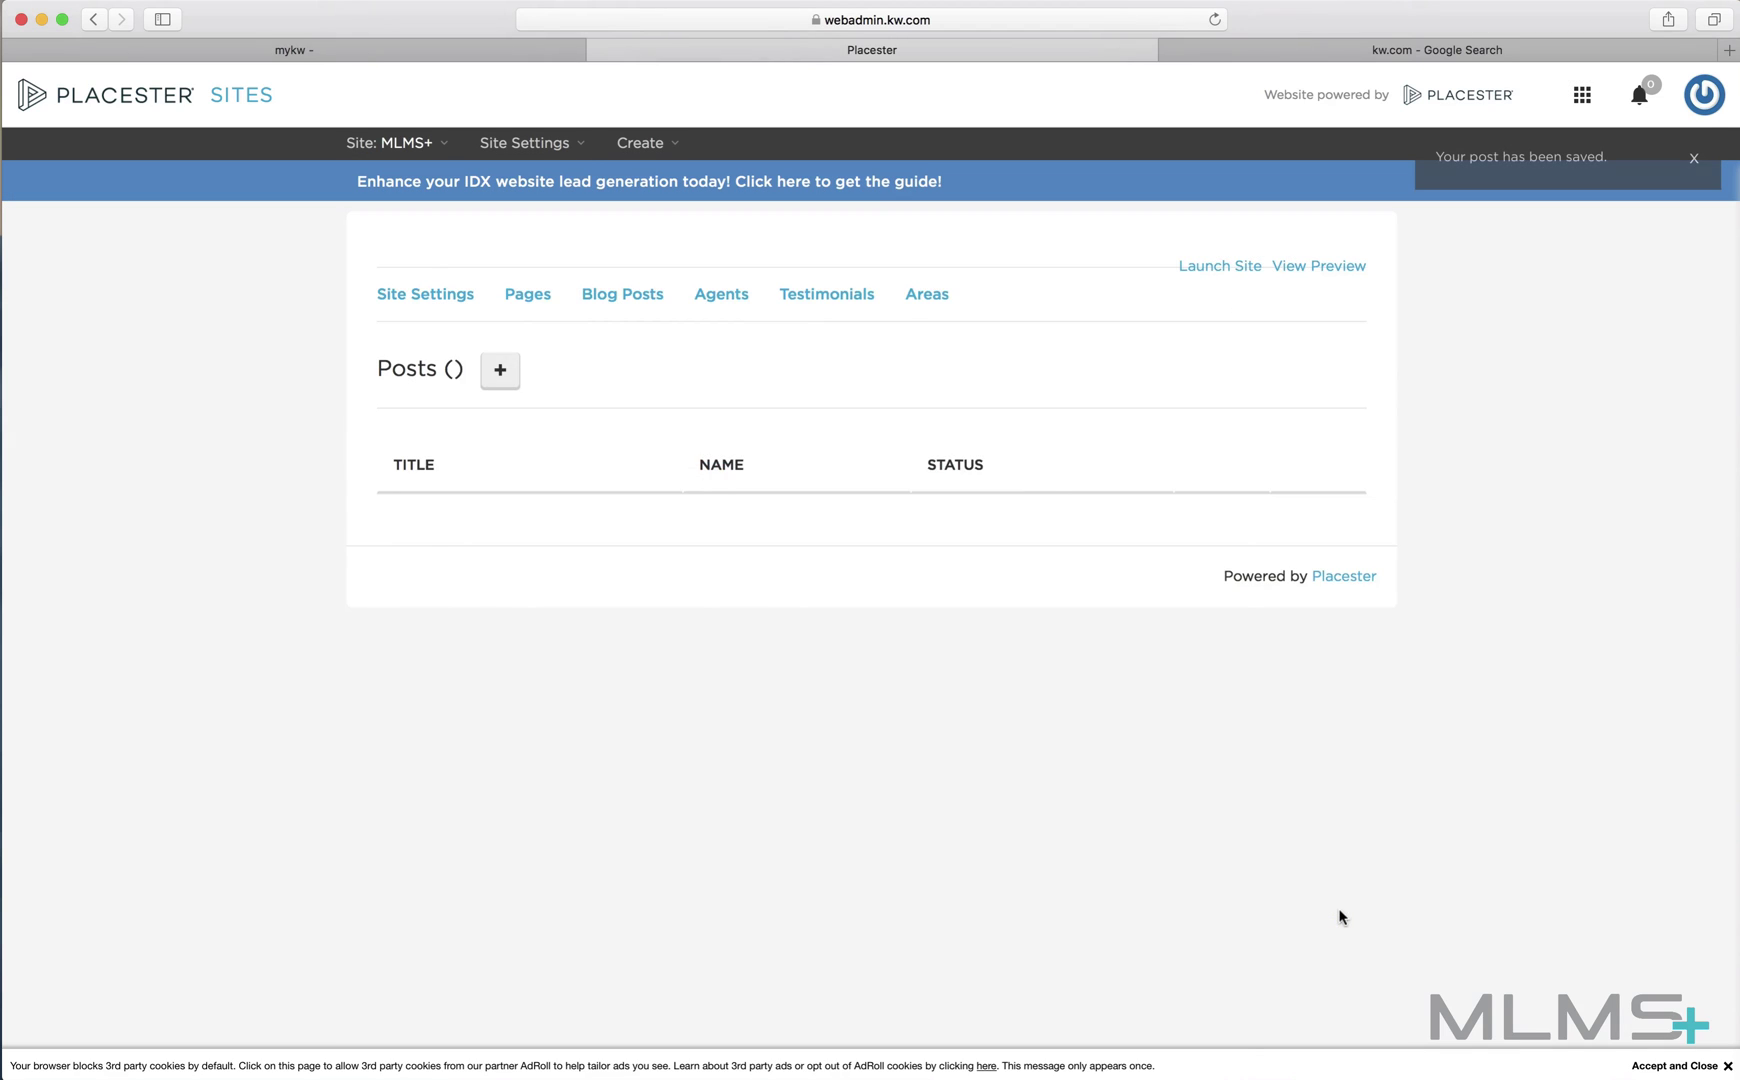